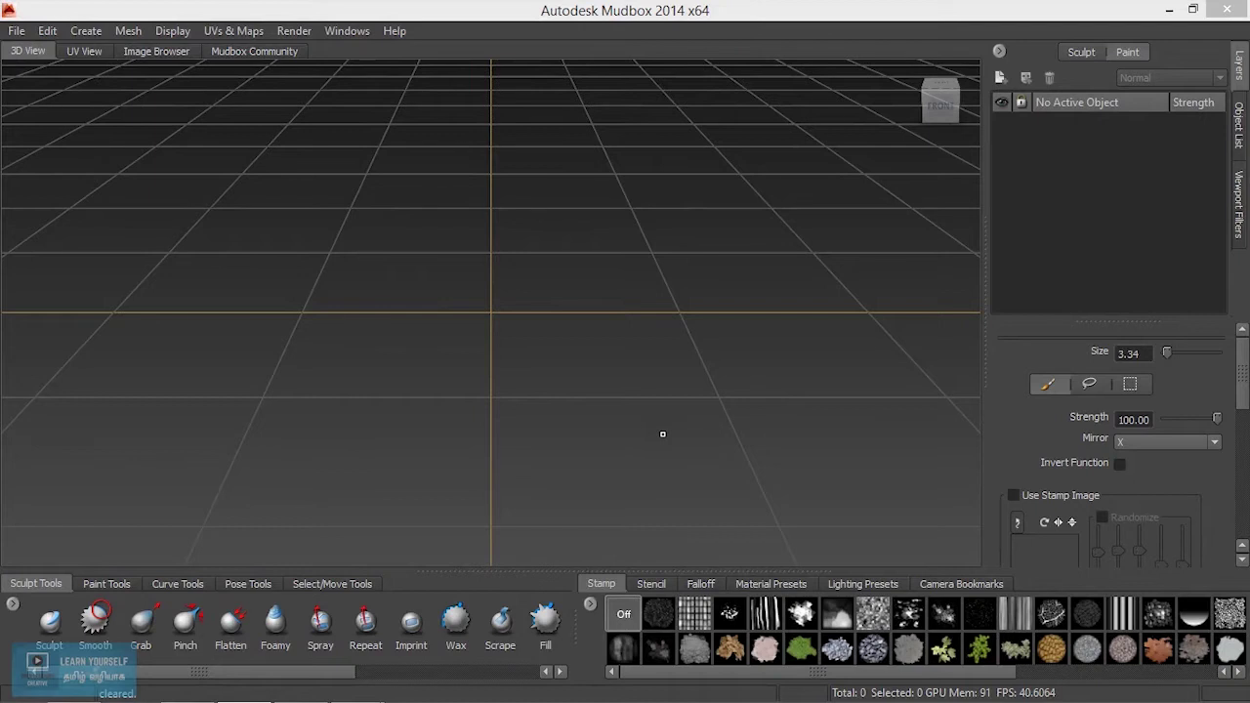
{"action": "left_click", "coordinate": [16, 30]}
{"action": "mouse_move", "coordinate": [86, 149]}
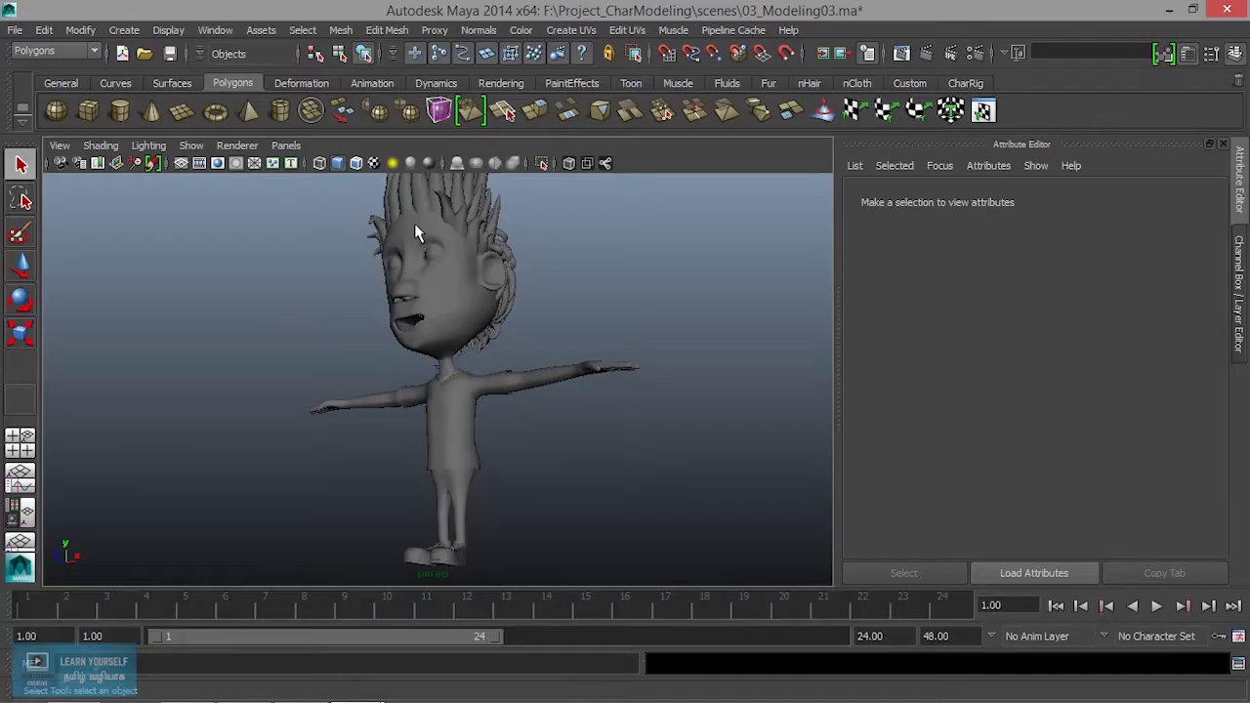
Switch to Maya and select all meshes of the character model, including the hair and shoes.
{"action": "scroll", "coordinate": [477, 373], "scroll_direction": "down", "scroll_amount": 5}
{"action": "left_click_drag", "start_coordinate": [480, 377], "coordinate": [486, 430], "text": "alt"}
{"action": "scroll", "coordinate": [585, 466], "scroll_direction": "up", "scroll_amount": 3}
{"action": "middle_click_drag", "start_coordinate": [554, 450], "coordinate": [533, 472], "text": "alt"}
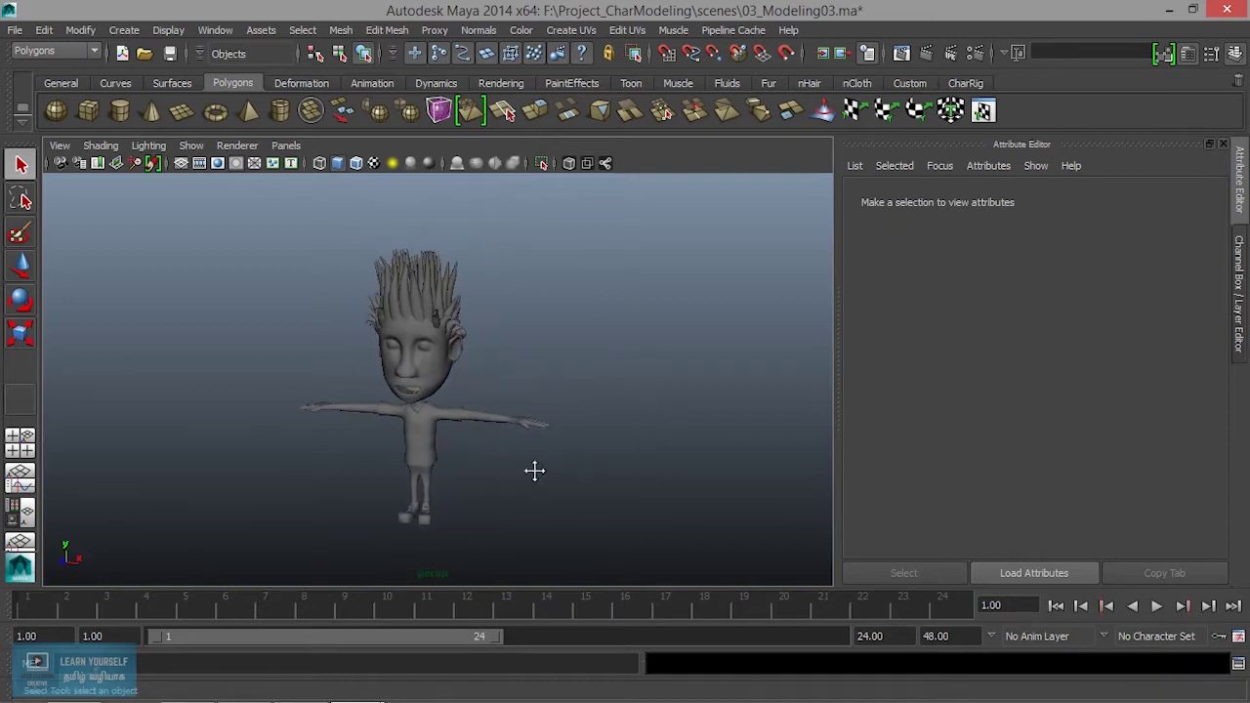
{"action": "scroll", "coordinate": [533, 472], "scroll_direction": "down", "scroll_amount": 4}
{"action": "left_click_drag", "start_coordinate": [369, 364], "coordinate": [560, 491]}
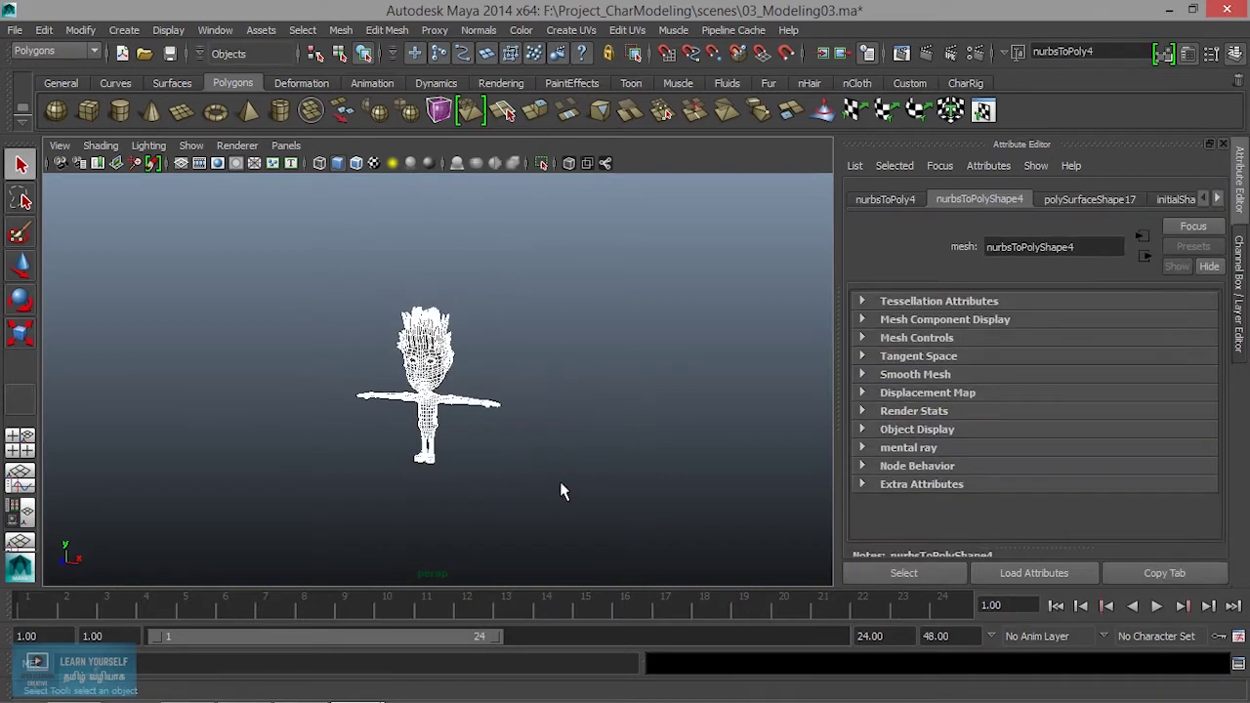
{"action": "left_click", "coordinate": [18, 30]}
{"action": "left_click", "coordinate": [591, 373]}
{"action": "left_click_drag", "start_coordinate": [279, 275], "coordinate": [600, 524]}
{"action": "right_click_drag", "start_coordinate": [450, 400], "coordinate": [650, 476], "text": "alt"}
{"action": "left_click_drag", "start_coordinate": [650, 475], "coordinate": [513, 436], "text": "alt"}
{"action": "right_click_drag", "start_coordinate": [512, 437], "coordinate": [614, 463], "text": "alt"}
{"action": "left_click_drag", "start_coordinate": [590, 456], "coordinate": [547, 454], "text": "alt"}
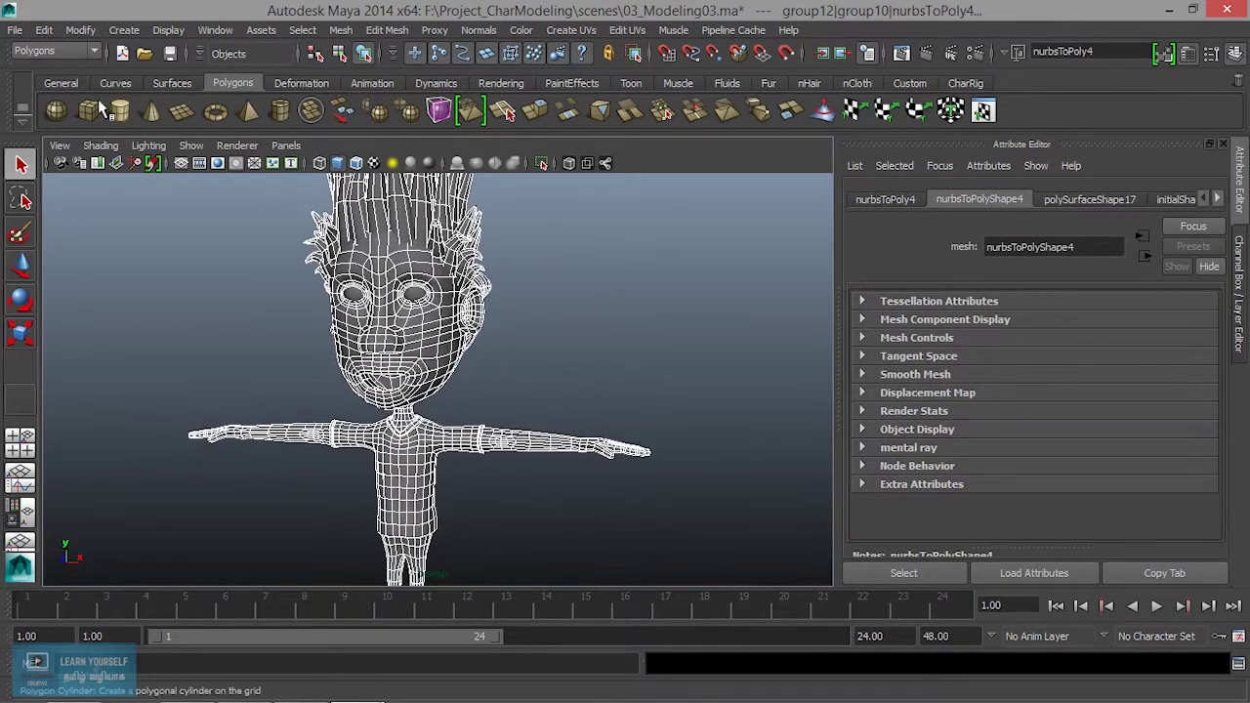
Check the Export Selection options for the OBJexport file type, then close them without exporting.
{"action": "left_click", "coordinate": [15, 30]}
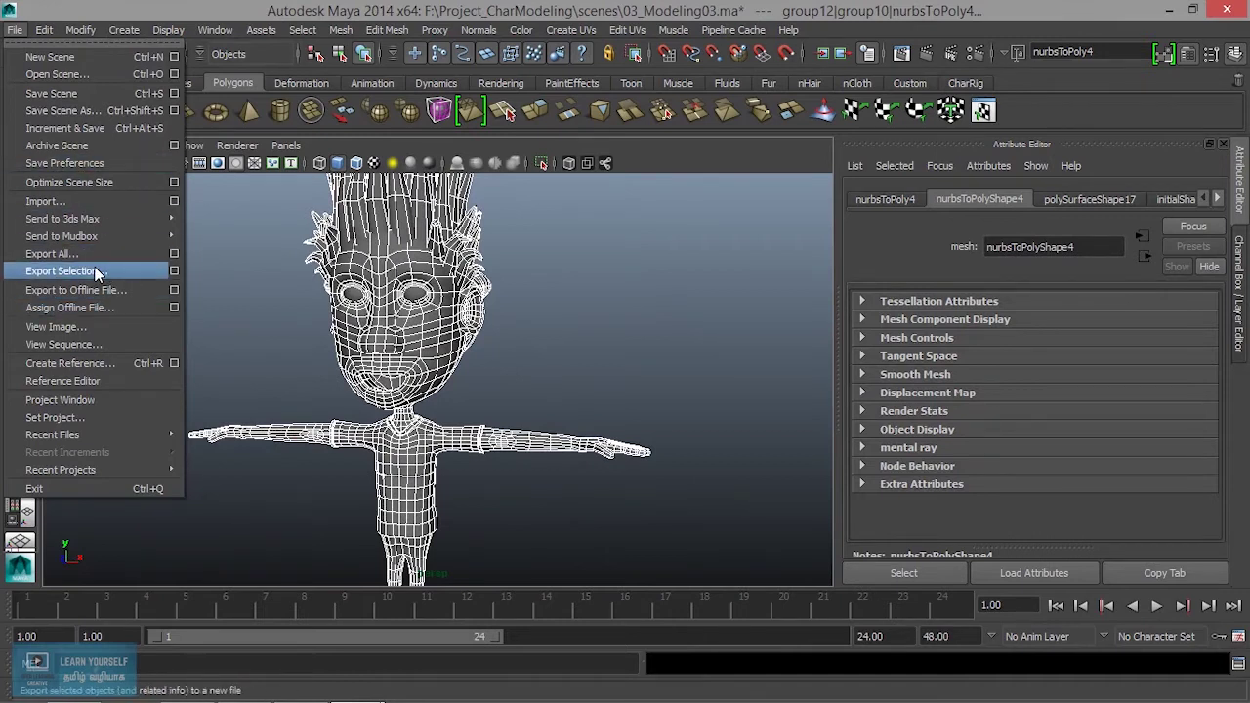
{"action": "left_click", "coordinate": [174, 272]}
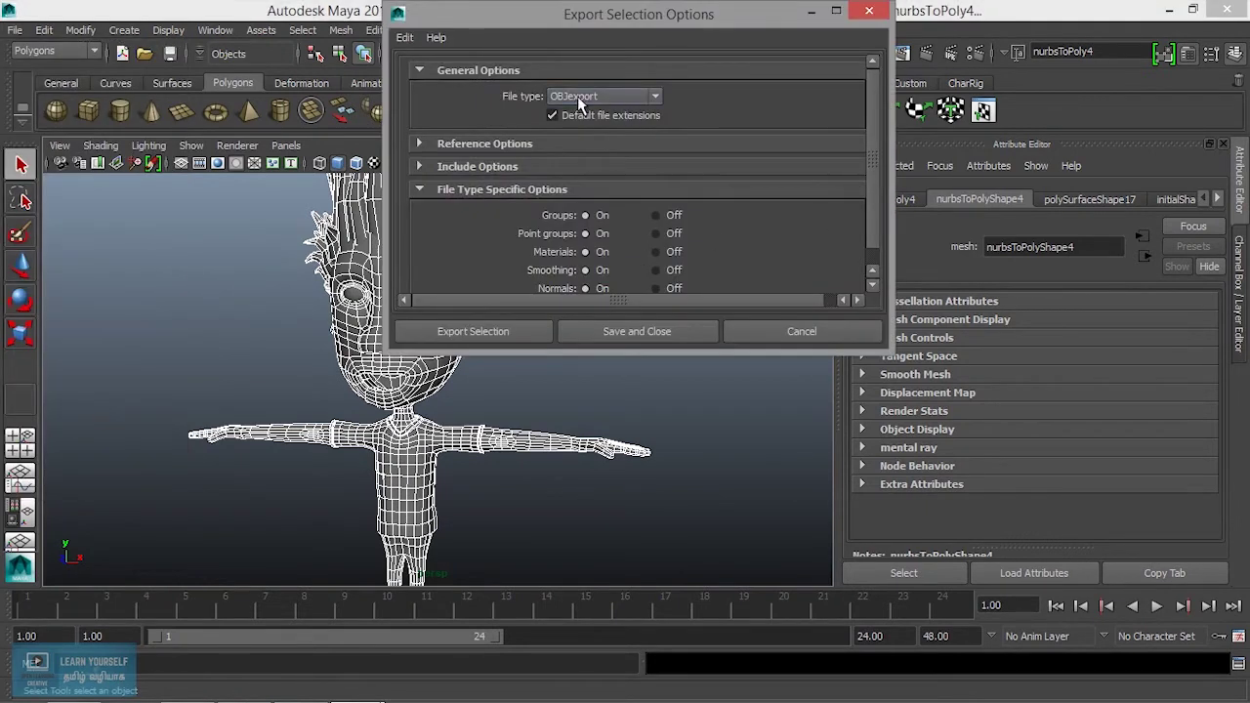
{"action": "left_click", "coordinate": [625, 98]}
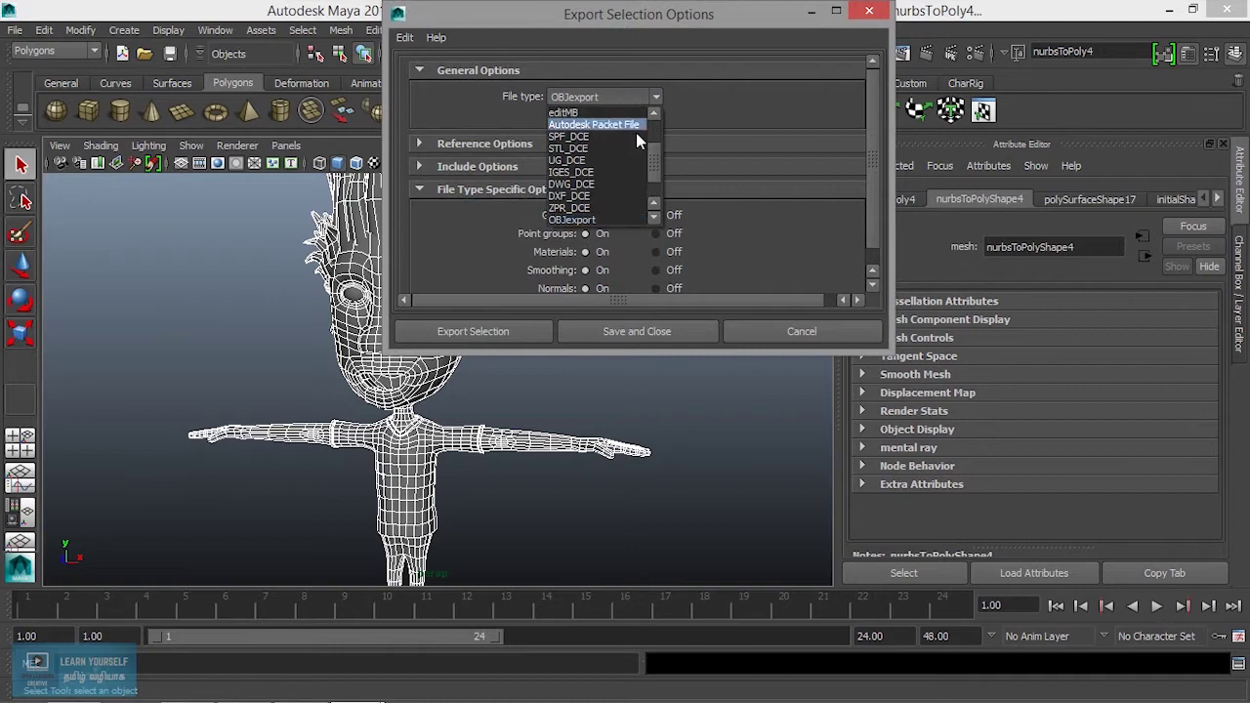
{"action": "left_click_drag", "start_coordinate": [659, 163], "coordinate": [653, 192]}
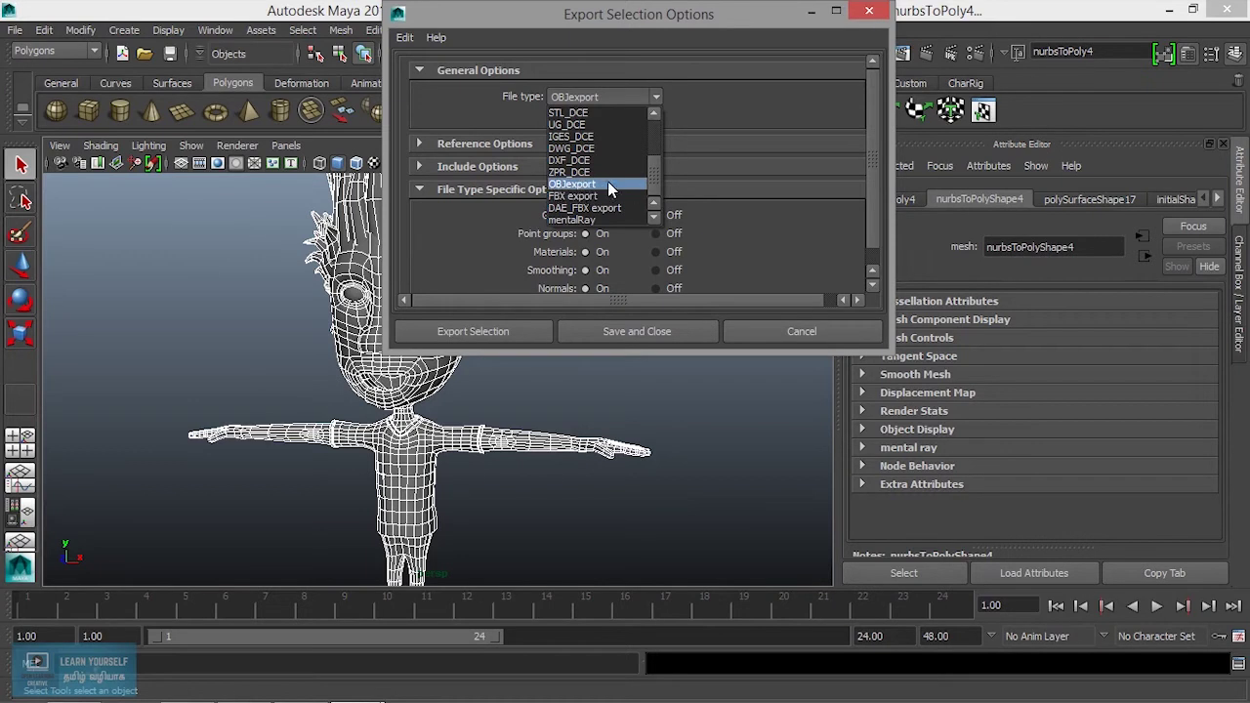
{"action": "left_click", "coordinate": [739, 22]}
{"action": "left_click", "coordinate": [869, 10]}
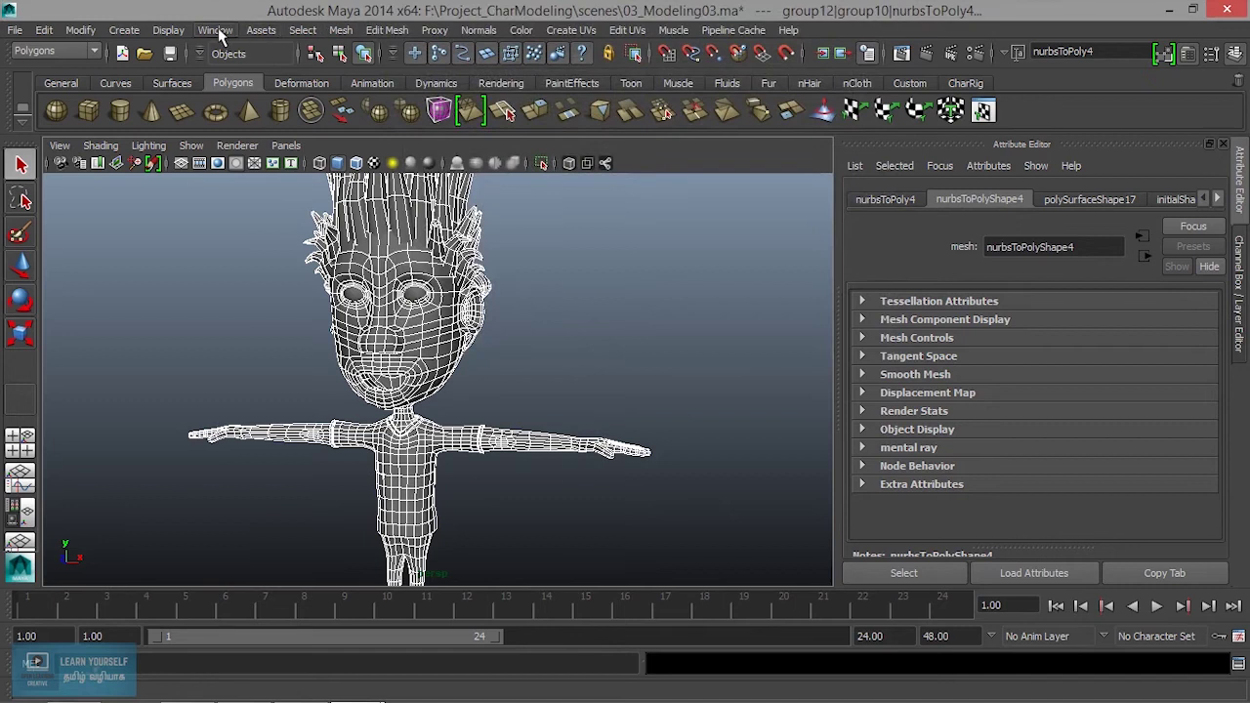
Check in the Plug-in Manager whether objExport.mll is loaded and set to auto load.
{"action": "left_click", "coordinate": [216, 30]}
{"action": "mouse_move", "coordinate": [271, 132]}
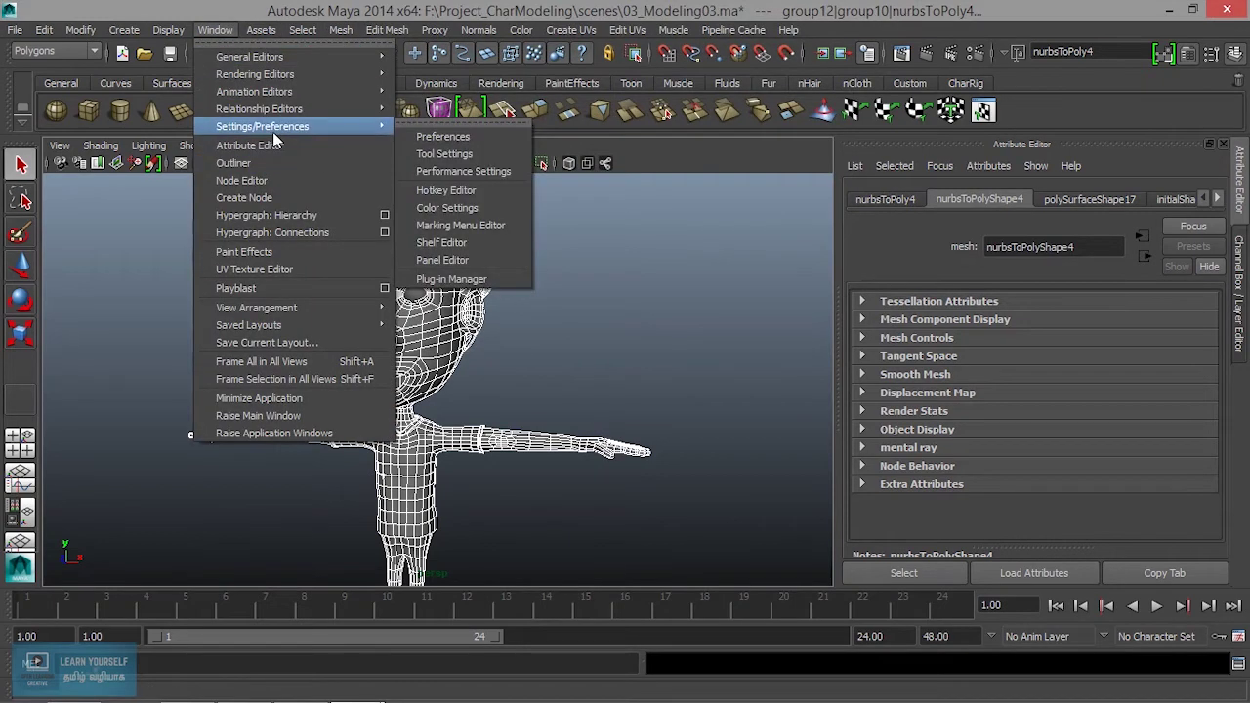
{"action": "left_click", "coordinate": [451, 279]}
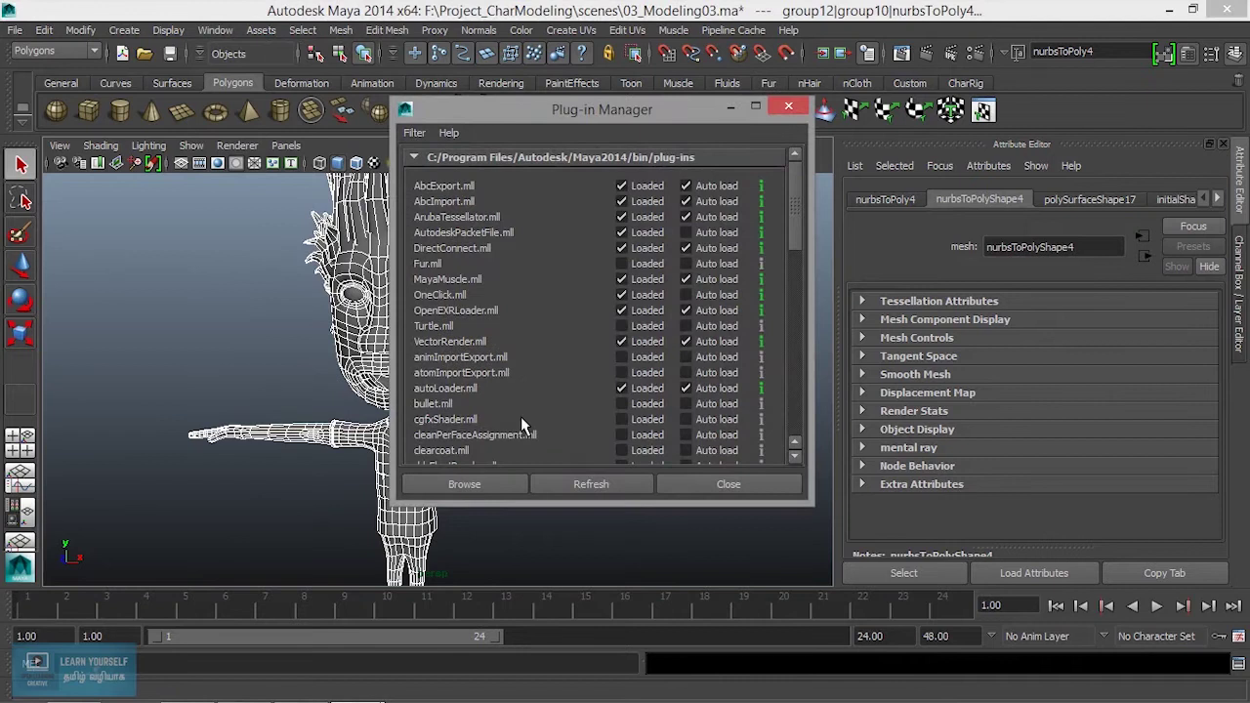
{"action": "scroll", "coordinate": [520, 416], "scroll_direction": "down", "scroll_amount": 1}
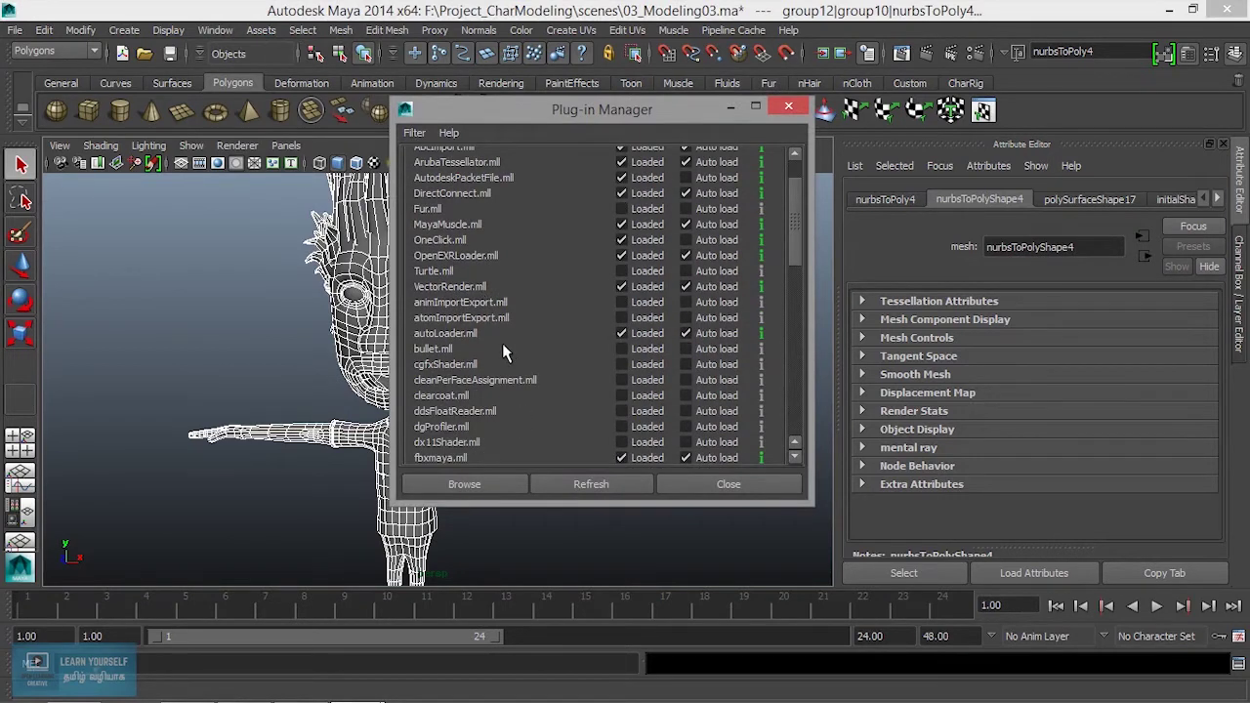
{"action": "scroll", "coordinate": [503, 343], "scroll_direction": "down", "scroll_amount": 1}
{"action": "scroll", "coordinate": [502, 343], "scroll_direction": "down", "scroll_amount": 3}
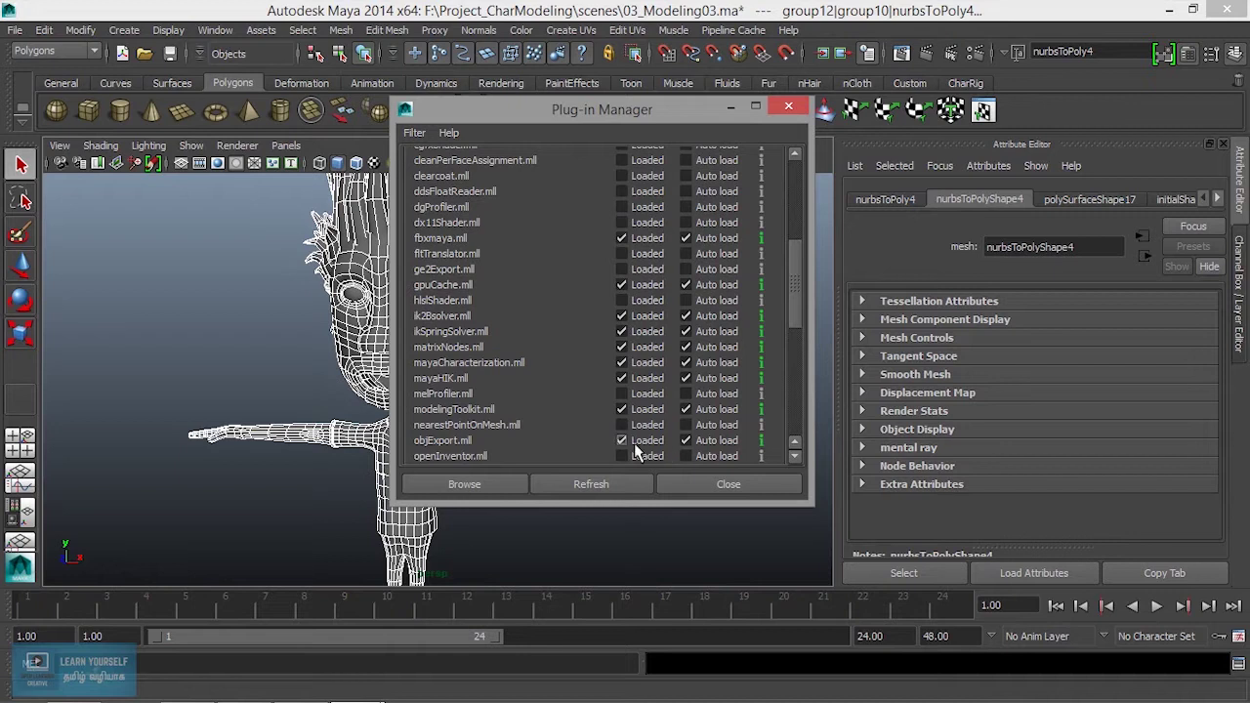
{"action": "left_click", "coordinate": [722, 485]}
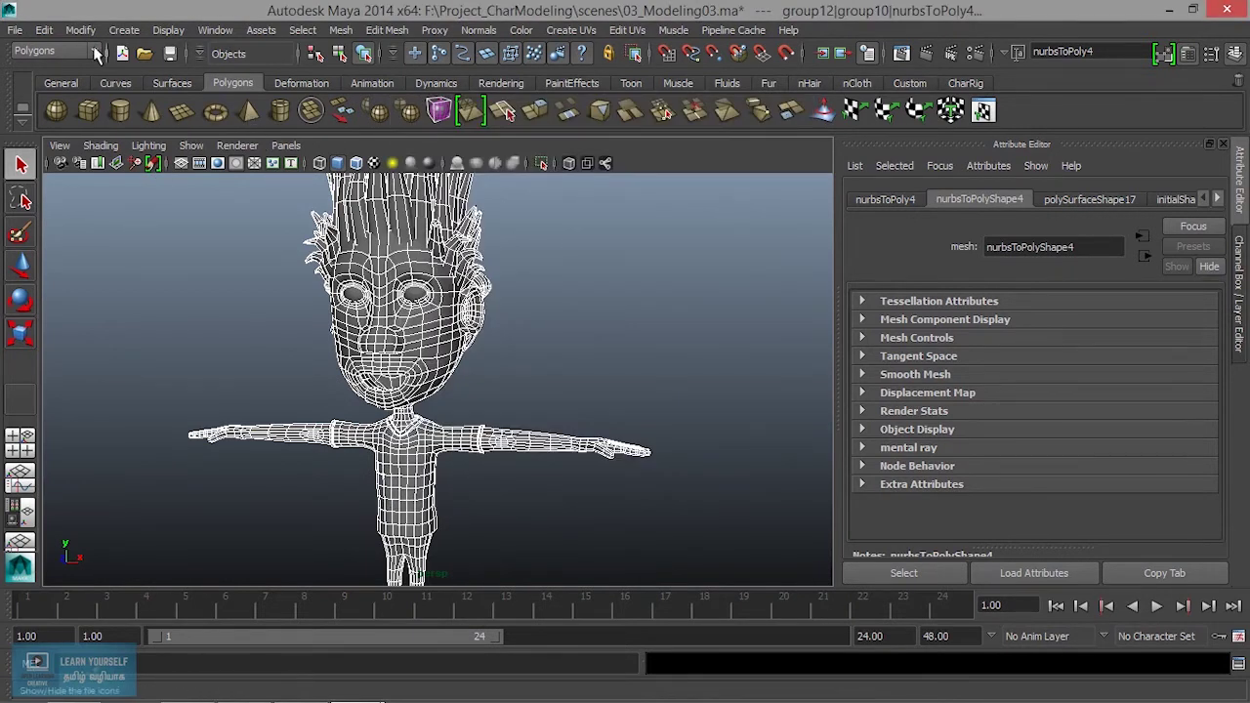
Start an Export All of the scene with OBJexport as the file type.
{"action": "left_click", "coordinate": [15, 30]}
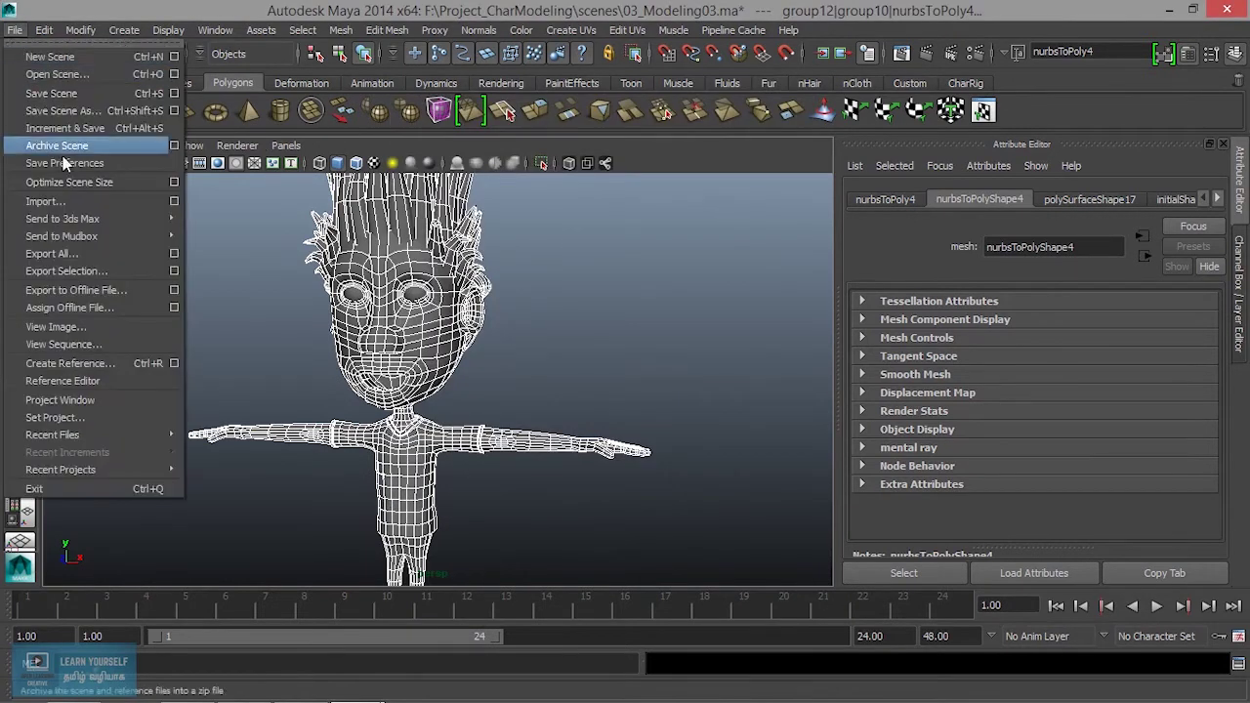
{"action": "left_click", "coordinate": [84, 257]}
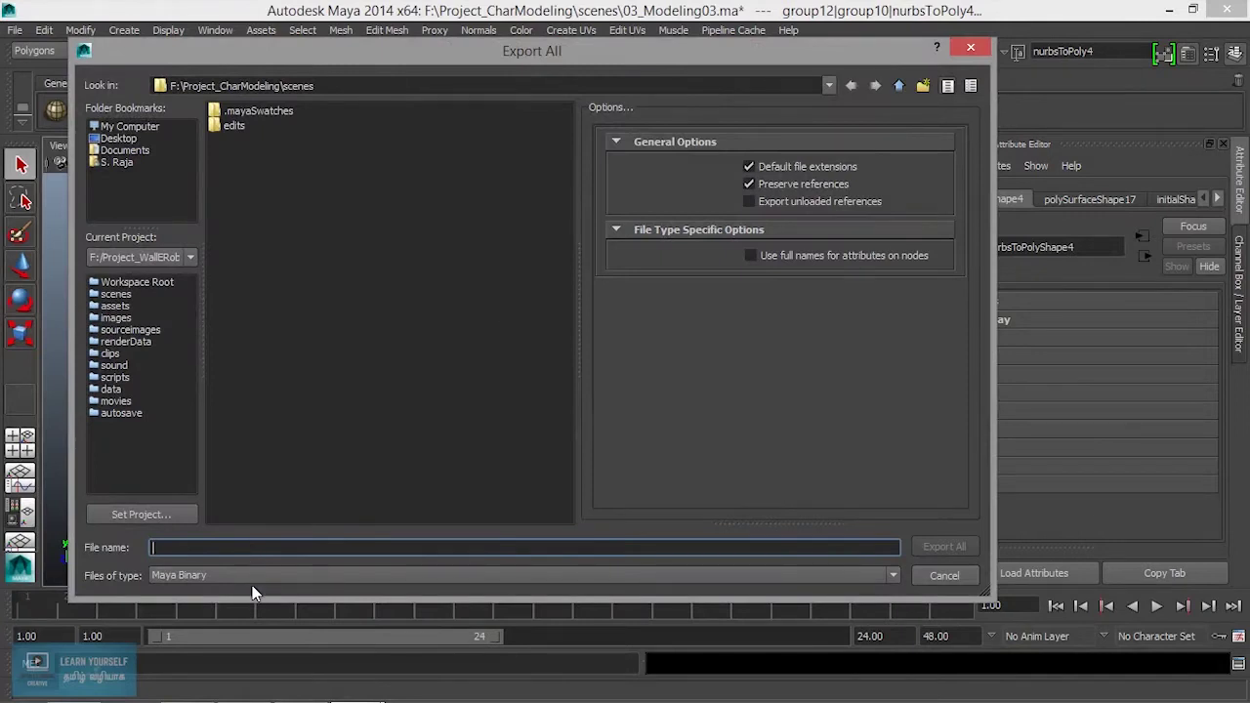
{"action": "left_click", "coordinate": [254, 584]}
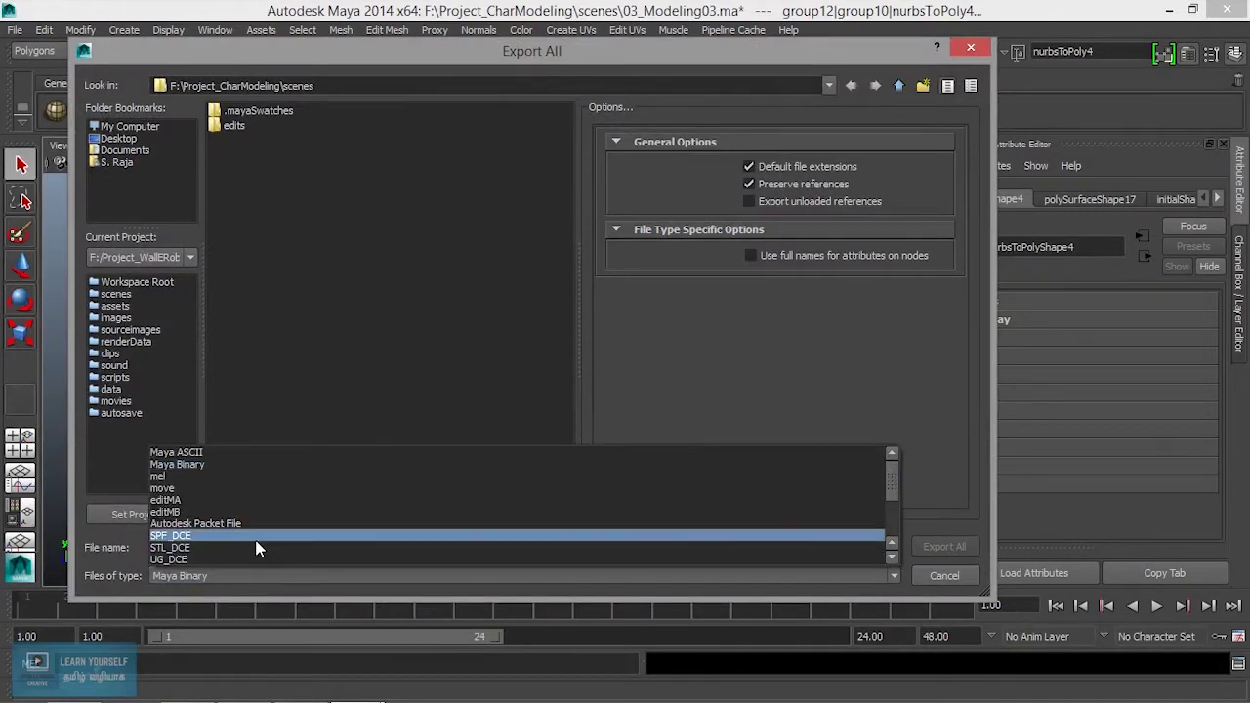
{"action": "scroll", "coordinate": [253, 536], "scroll_direction": "down", "scroll_amount": 3}
{"action": "left_click", "coordinate": [172, 525]}
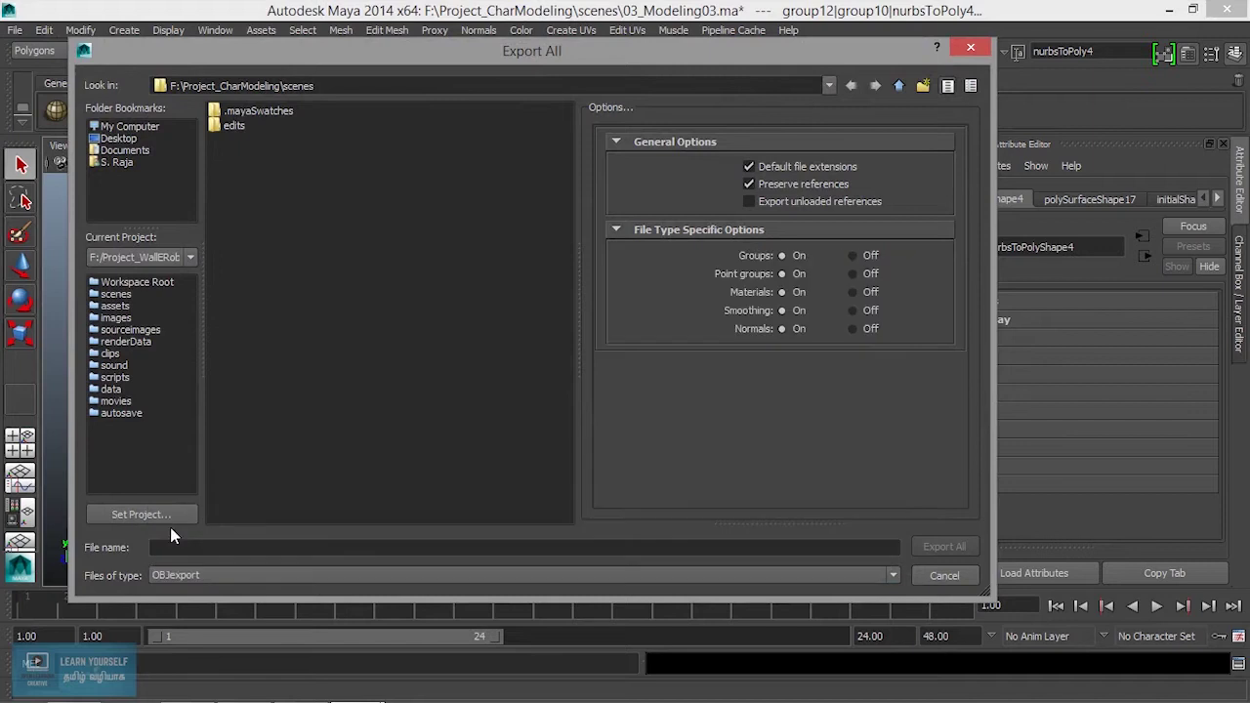
Set the export location to the RecordedTutorial folder on drive F.
{"action": "left_click", "coordinate": [193, 549]}
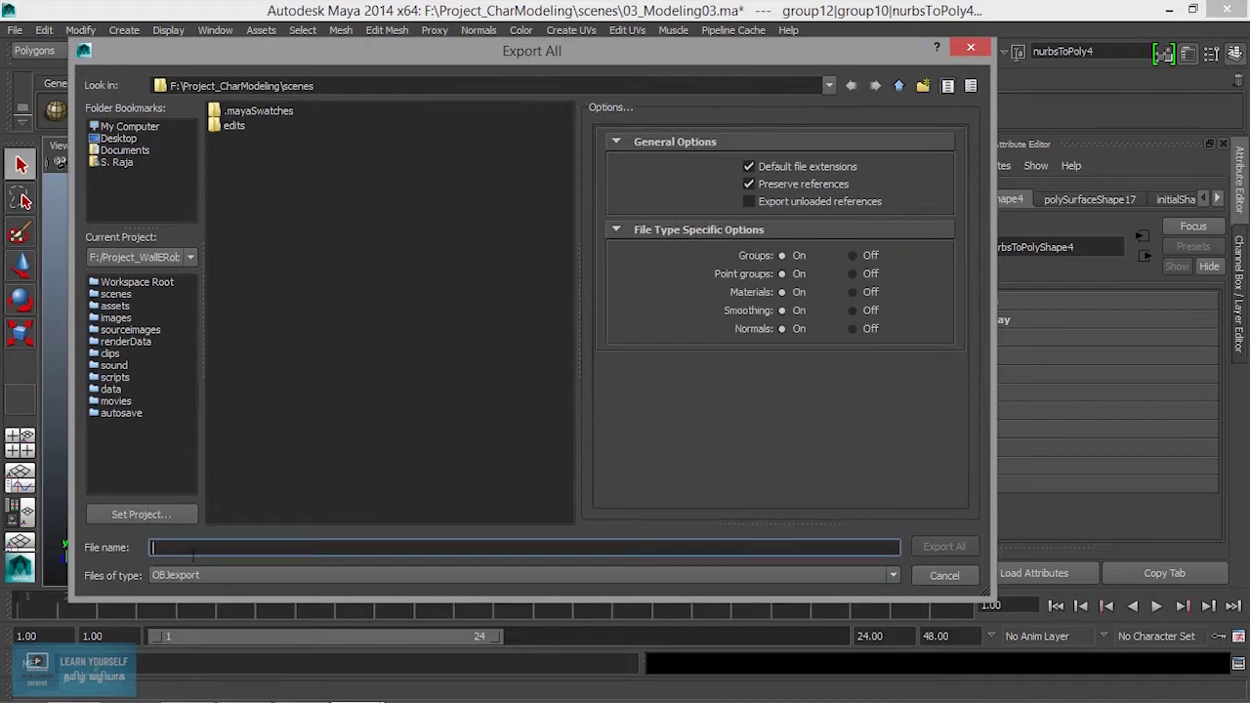
{"action": "left_click", "coordinate": [137, 127]}
{"action": "double_click", "coordinate": [270, 148]}
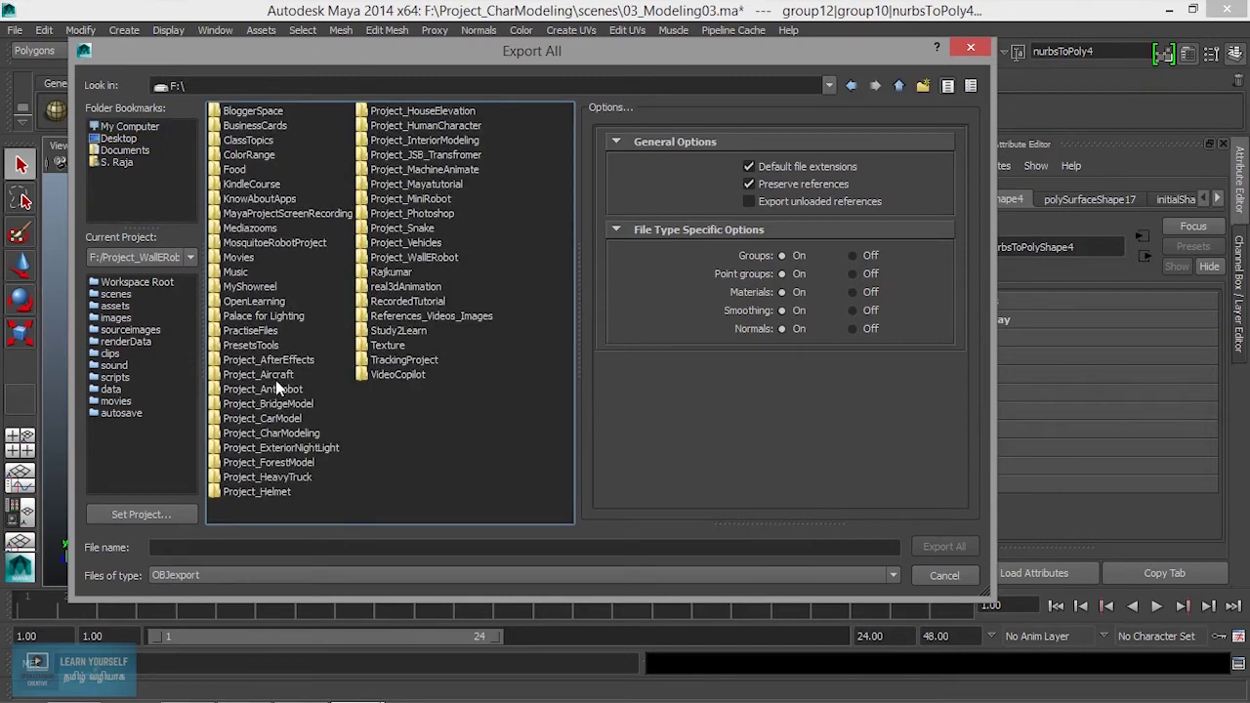
{"action": "double_click", "coordinate": [434, 302]}
Name the export file Char_Exported_from_Maya and export the scene.
{"action": "left_click", "coordinate": [276, 549]}
{"action": "type", "text": "x"}
{"action": "key", "text": "BackSpace"}
{"action": "type", "text": "x"}
{"action": "key", "text": "BackSpace"}
{"action": "type", "text": "Char_Exported_from"}
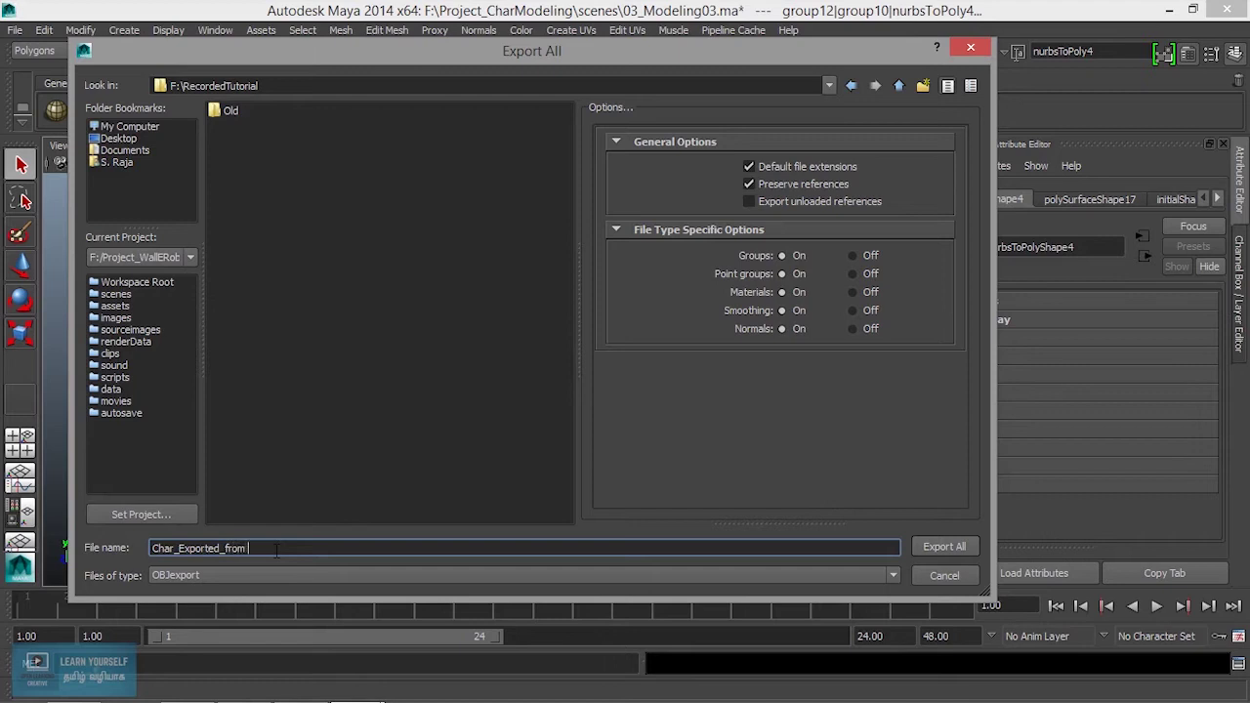
{"action": "type", "text": "aya"}
{"action": "key", "text": "Return"}
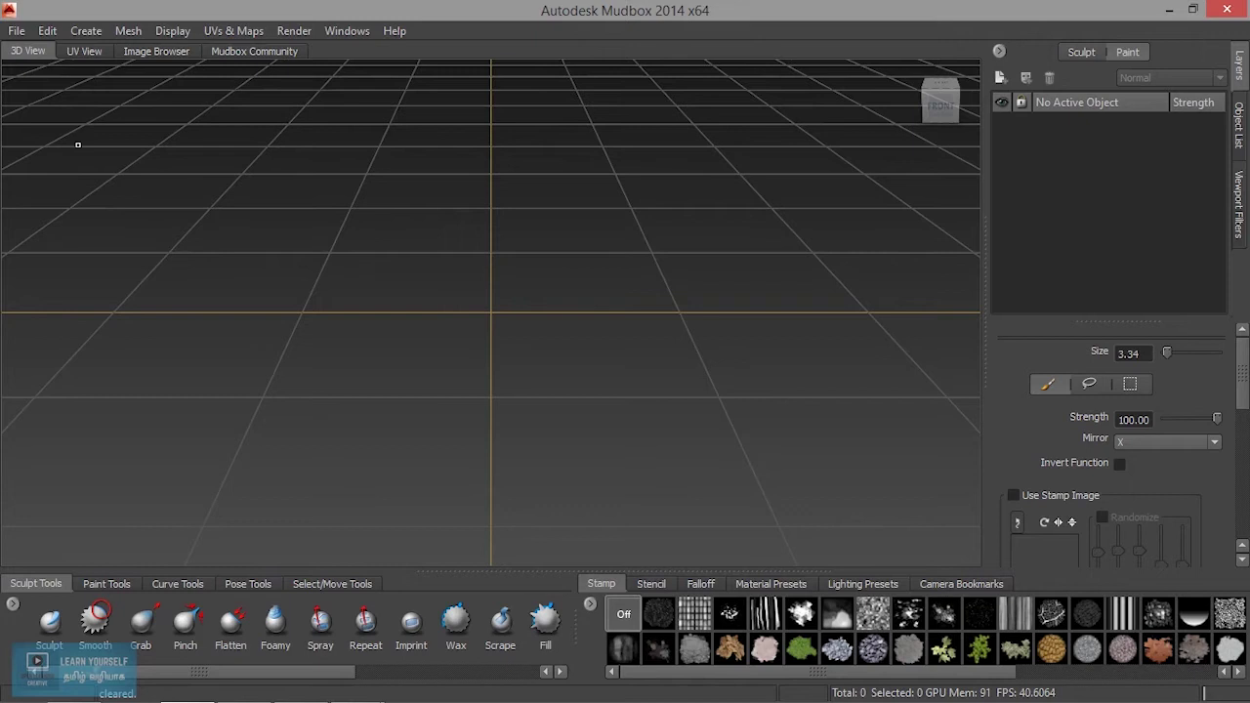
Switch to Mudbox and choose Char_Exported_from_Maya.obj from F:\RecordedTutorial as the file to import.
{"action": "left_click", "coordinate": [17, 31]}
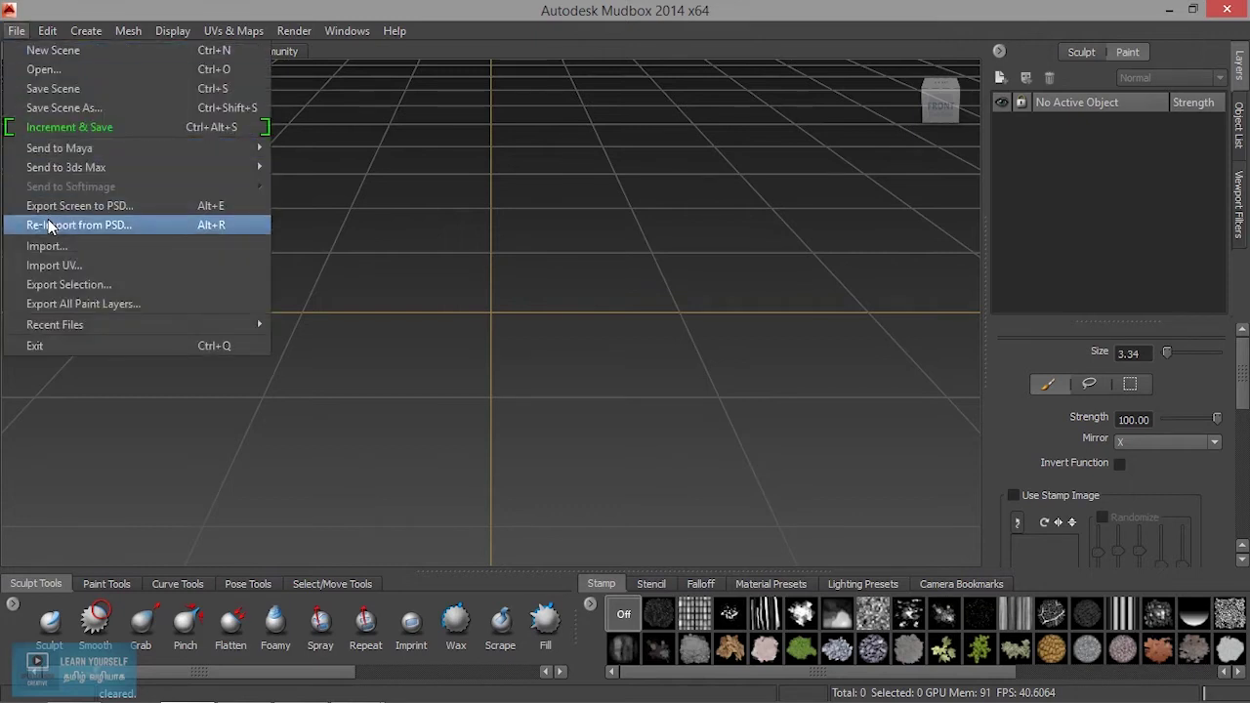
{"action": "left_click", "coordinate": [49, 247]}
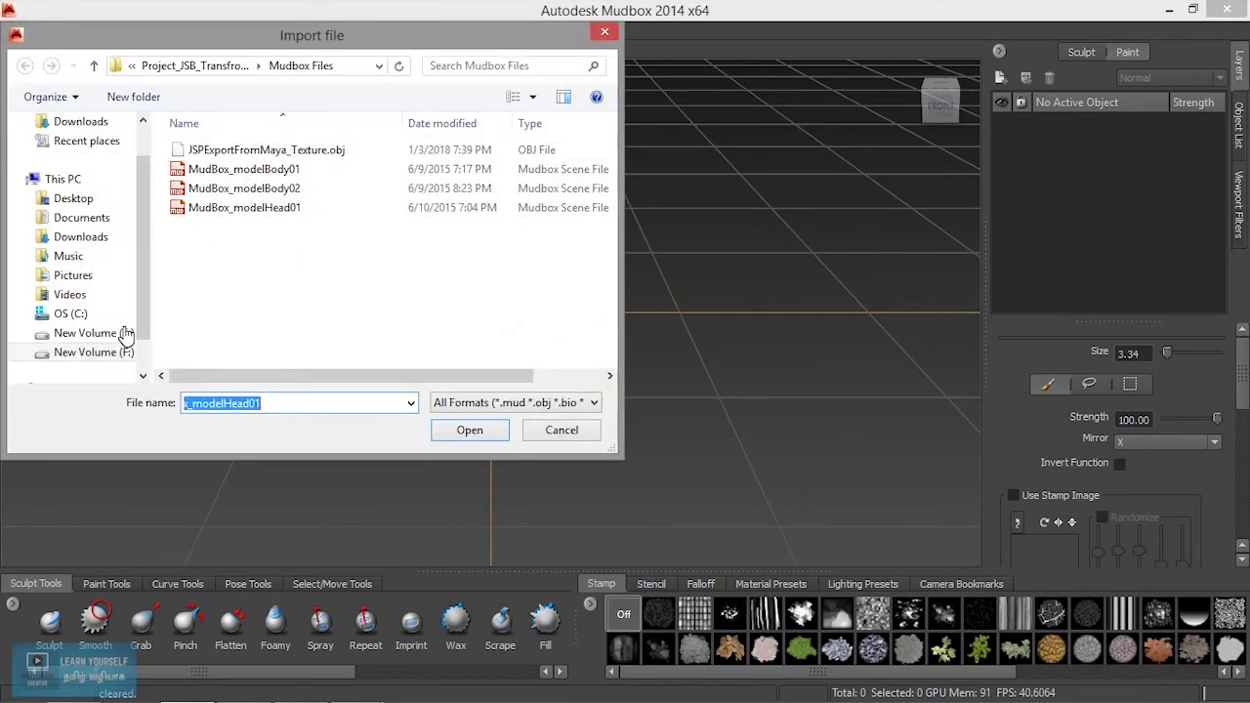
{"action": "left_click", "coordinate": [88, 353]}
{"action": "scroll", "coordinate": [288, 323], "scroll_direction": "down", "scroll_amount": 3}
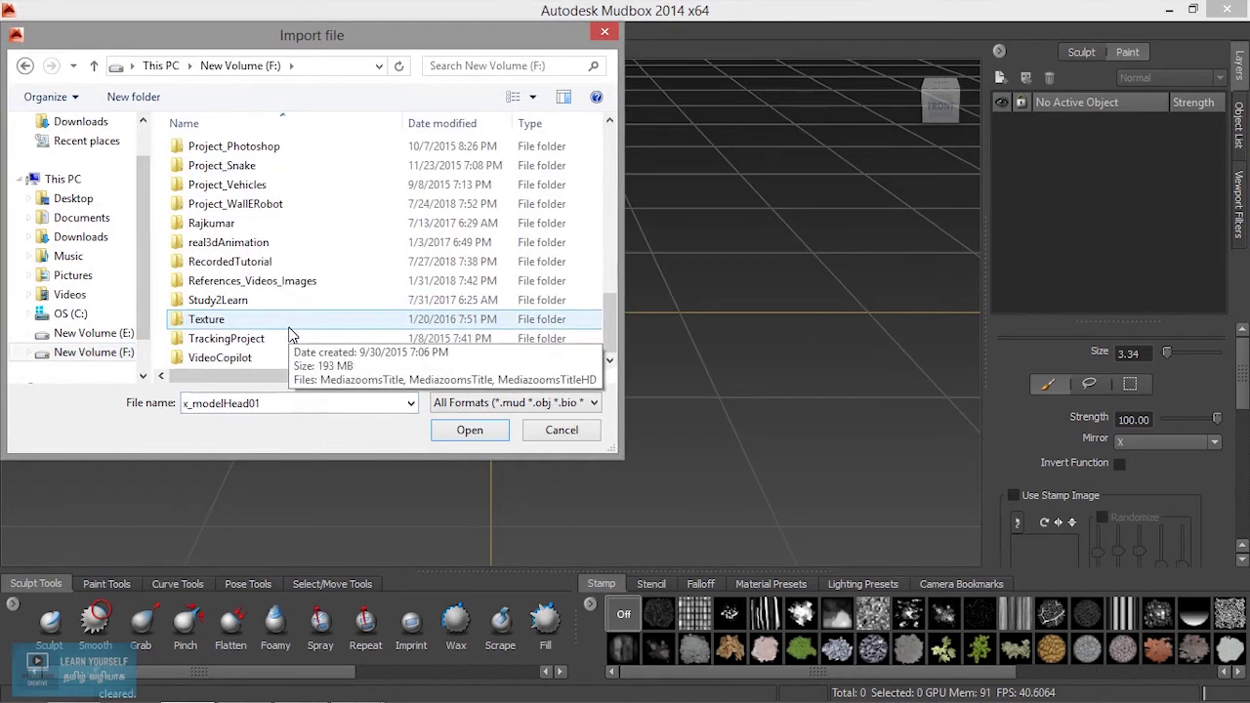
{"action": "double_click", "coordinate": [234, 261]}
{"action": "left_click", "coordinate": [356, 225]}
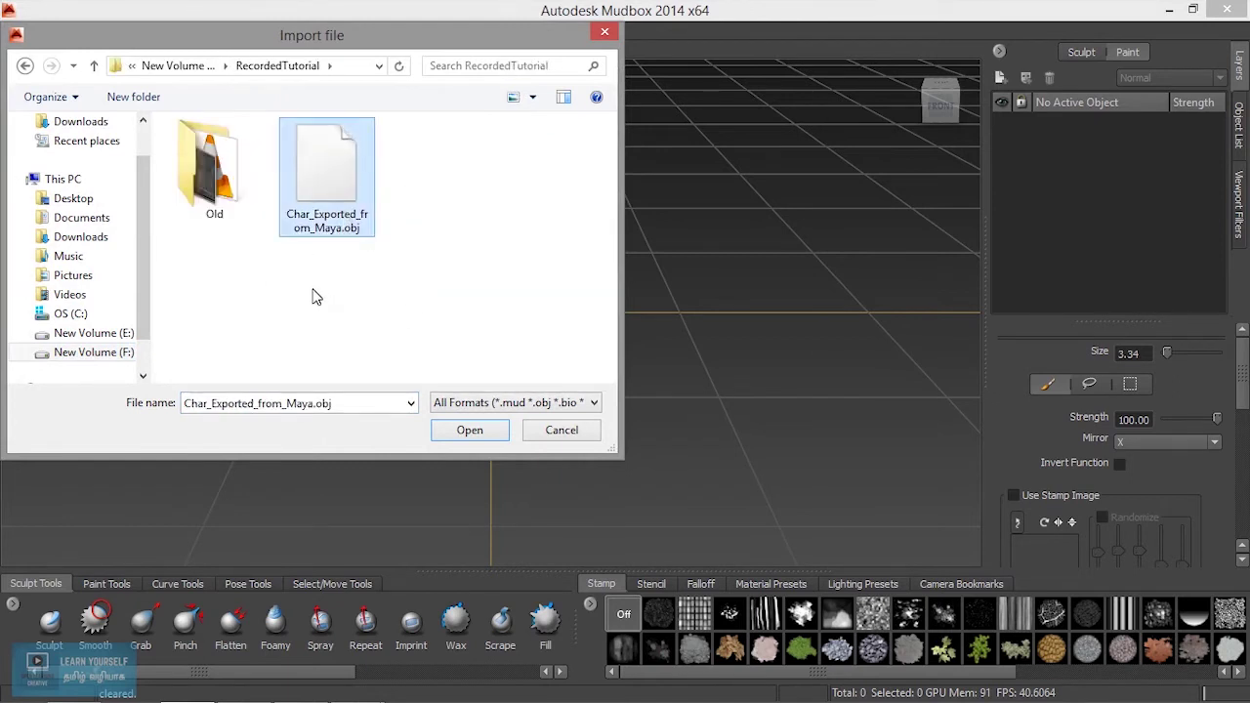
Import the chosen OBJ file with the All Formats filter and keep all meshes flagged with problems.
{"action": "left_click", "coordinate": [549, 404]}
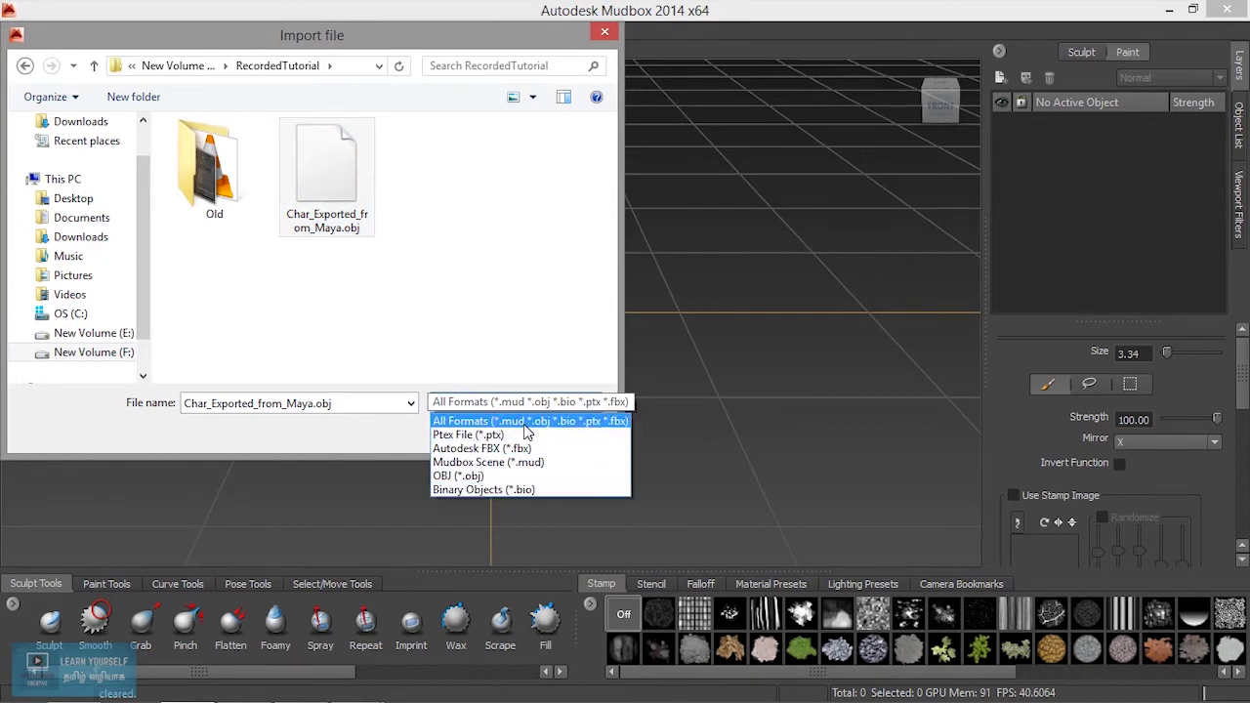
{"action": "left_click", "coordinate": [542, 430]}
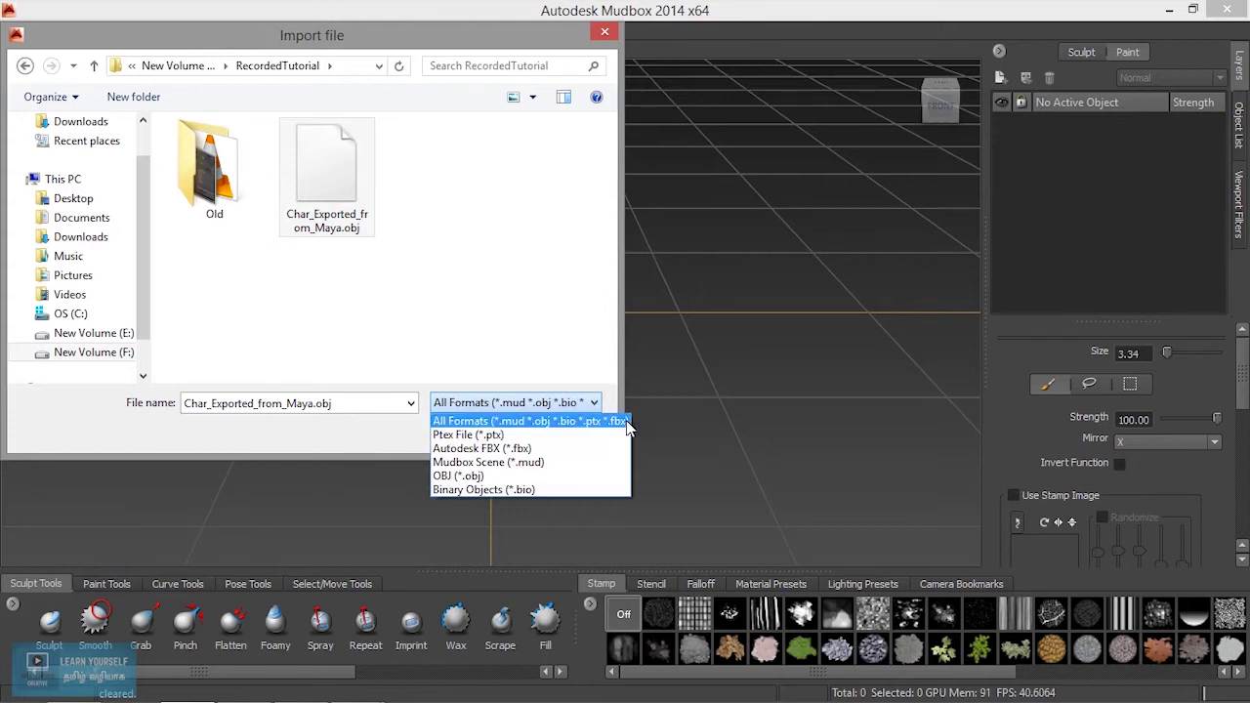
{"action": "left_click", "coordinate": [371, 445]}
{"action": "left_click", "coordinate": [466, 431]}
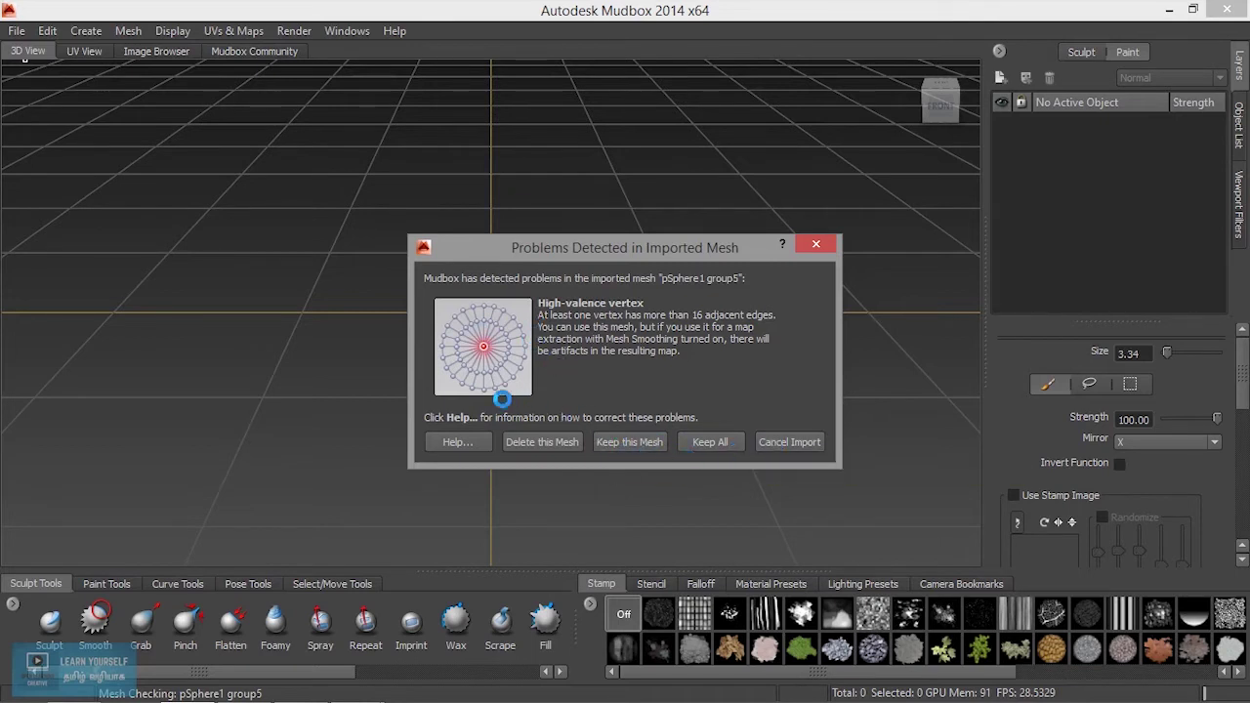
{"action": "left_click", "coordinate": [720, 442]}
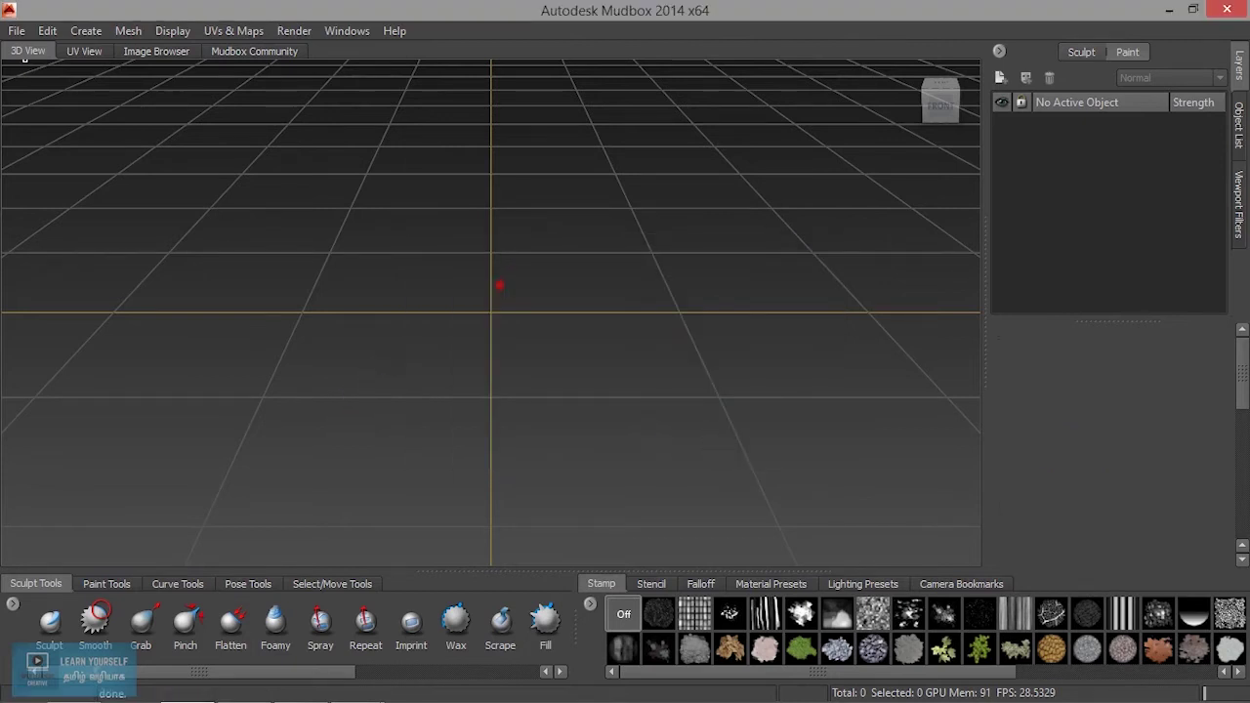
Examine the imported character from the front, side and above, both close up and as a whole.
{"action": "right_click_drag", "start_coordinate": [503, 383], "coordinate": [607, 391], "text": "alt"}
{"action": "left_click_drag", "start_coordinate": [608, 391], "coordinate": [505, 389], "text": "alt"}
{"action": "right_click_drag", "start_coordinate": [505, 389], "coordinate": [561, 383], "text": "alt"}
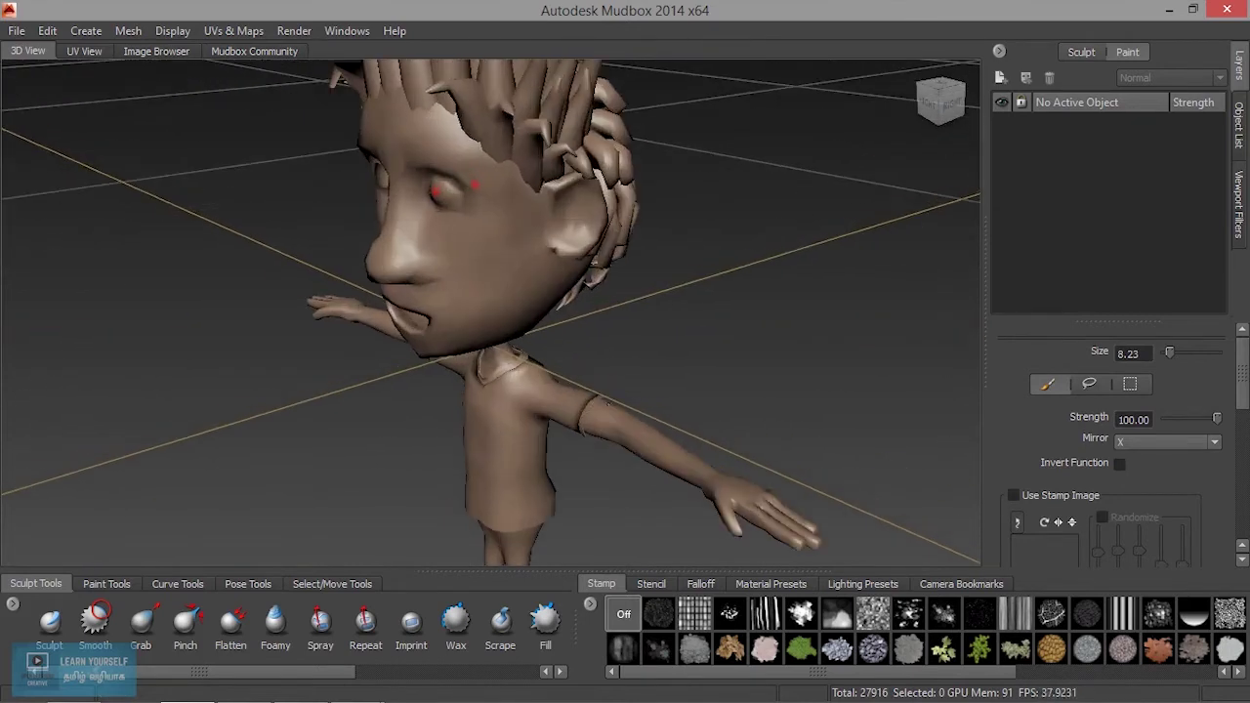
{"action": "left_click_drag", "start_coordinate": [562, 382], "coordinate": [497, 211], "text": "alt"}
{"action": "scroll", "coordinate": [503, 400], "scroll_direction": "down", "scroll_amount": 1}
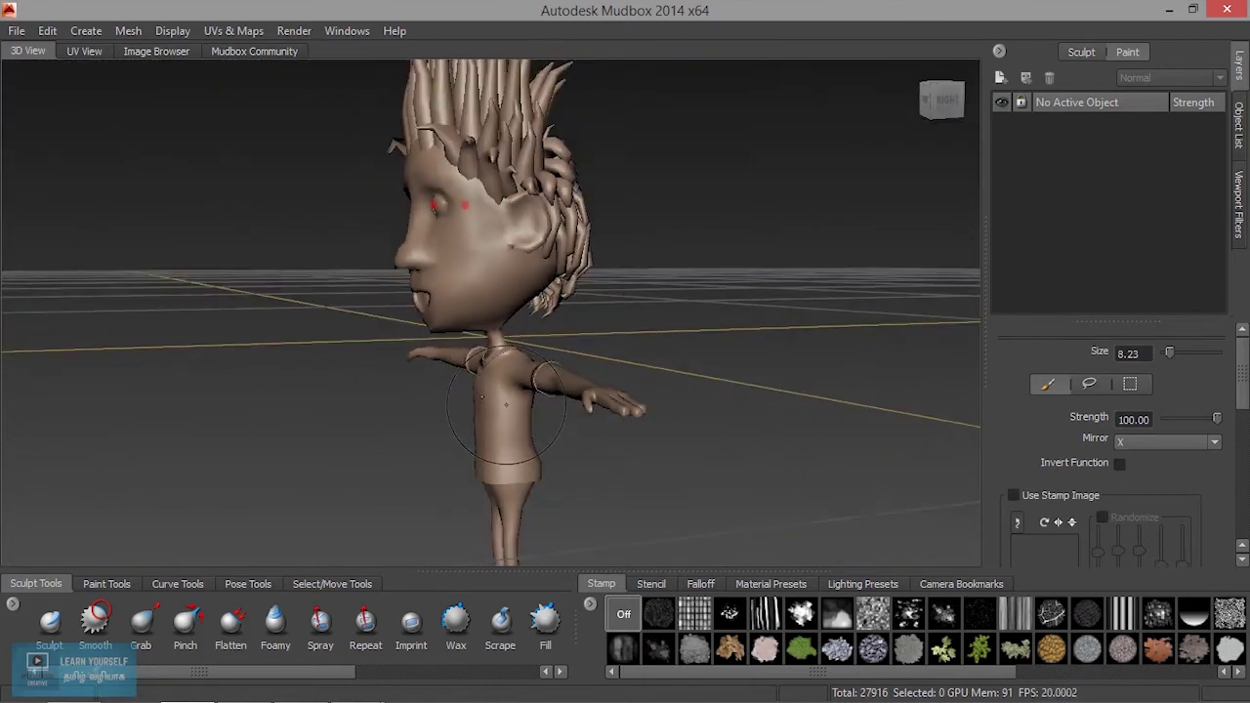
{"action": "scroll", "coordinate": [473, 410], "scroll_direction": "down", "scroll_amount": 1}
{"action": "left_click_drag", "start_coordinate": [473, 410], "coordinate": [729, 430], "text": "alt"}
{"action": "scroll", "coordinate": [587, 427], "scroll_direction": "up", "scroll_amount": 3}
{"action": "left_click_drag", "start_coordinate": [586, 427], "coordinate": [634, 401], "text": "alt"}
{"action": "scroll", "coordinate": [635, 401], "scroll_direction": "down", "scroll_amount": 4}
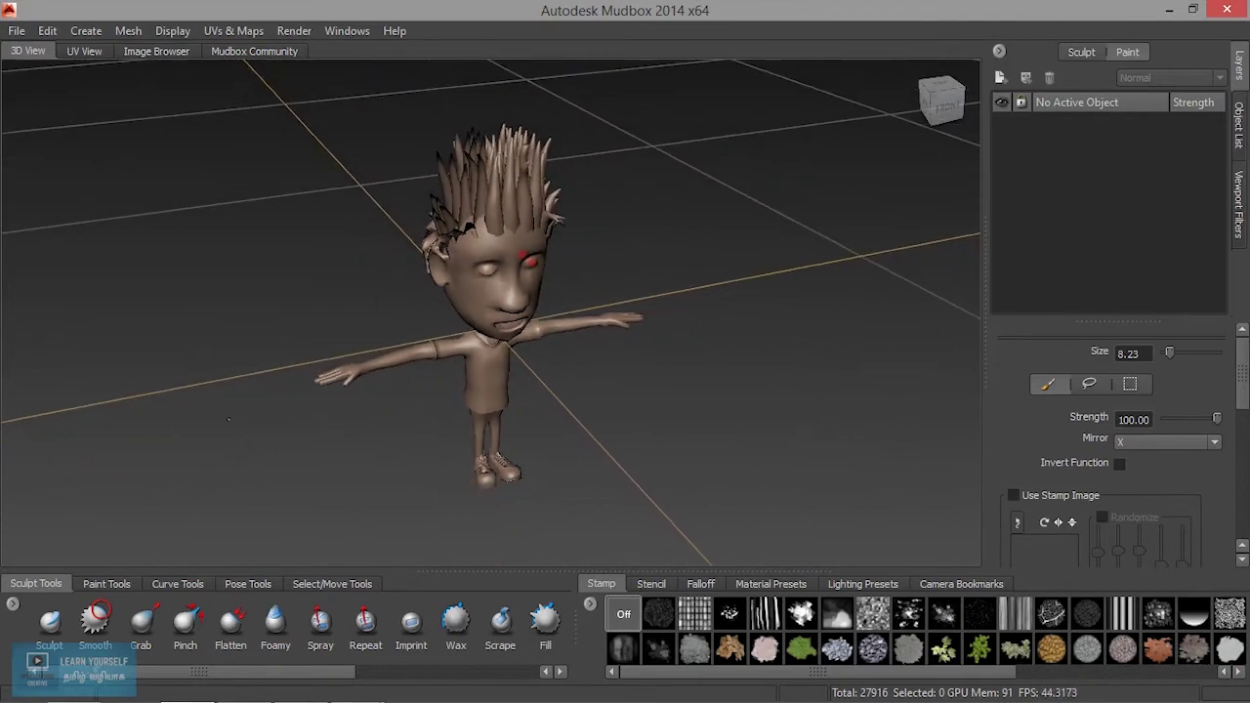
{"action": "scroll", "coordinate": [232, 426], "scroll_direction": "down", "scroll_amount": 3}
{"action": "right_click_drag", "start_coordinate": [223, 414], "coordinate": [304, 441], "text": "alt"}
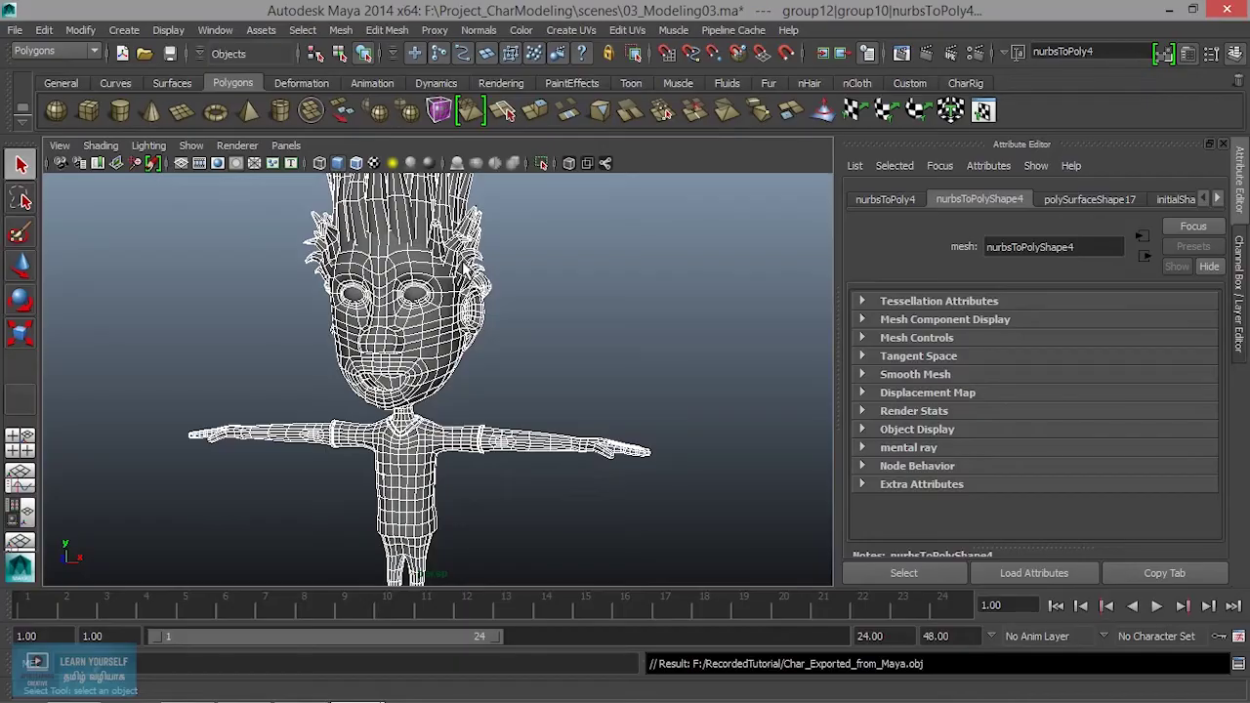
Switch to Maya, show the character in shaded display and clear the selection.
{"action": "scroll", "coordinate": [472, 355], "scroll_direction": "down", "scroll_amount": 6}
{"action": "scroll", "coordinate": [502, 438], "scroll_direction": "up", "scroll_amount": 5}
{"action": "key", "text": "5"}
{"action": "left_click", "coordinate": [586, 445]}
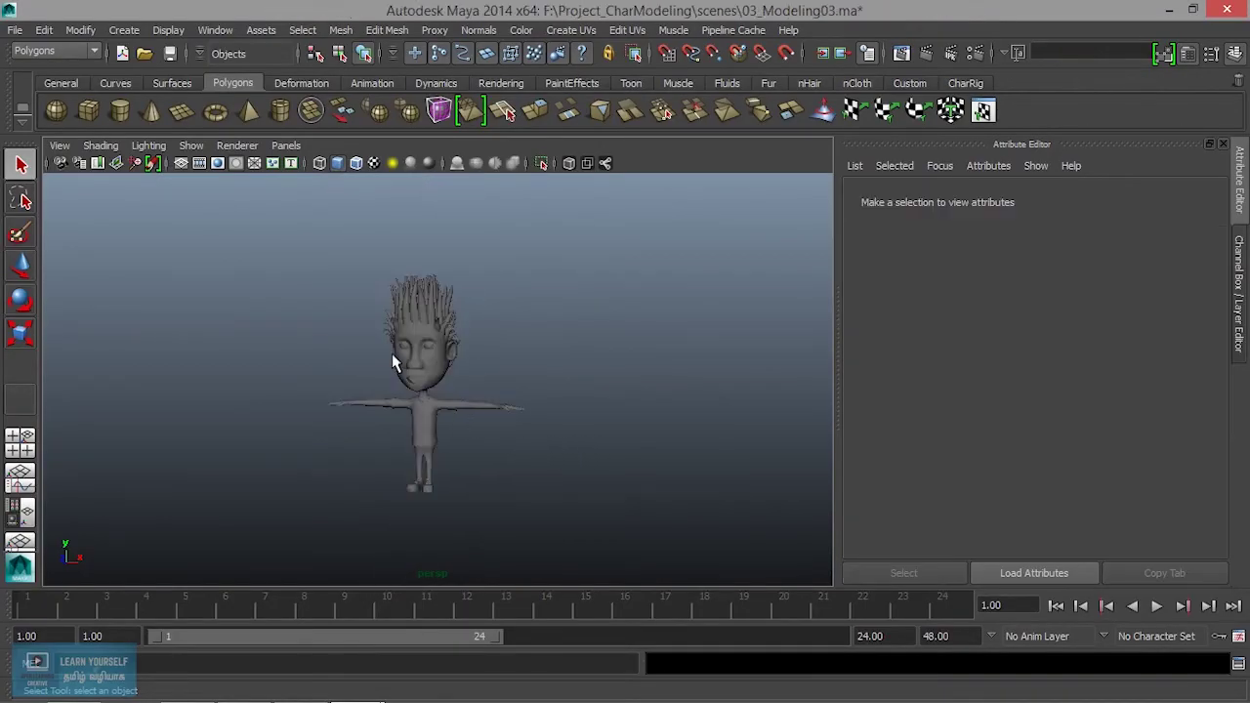
Try grouping the character's selectable meshes and setting the group's Scale X, Y and Z to 10.
{"action": "left_click_drag", "start_coordinate": [274, 243], "coordinate": [615, 499]}
{"action": "key", "text": "ctrl+g"}
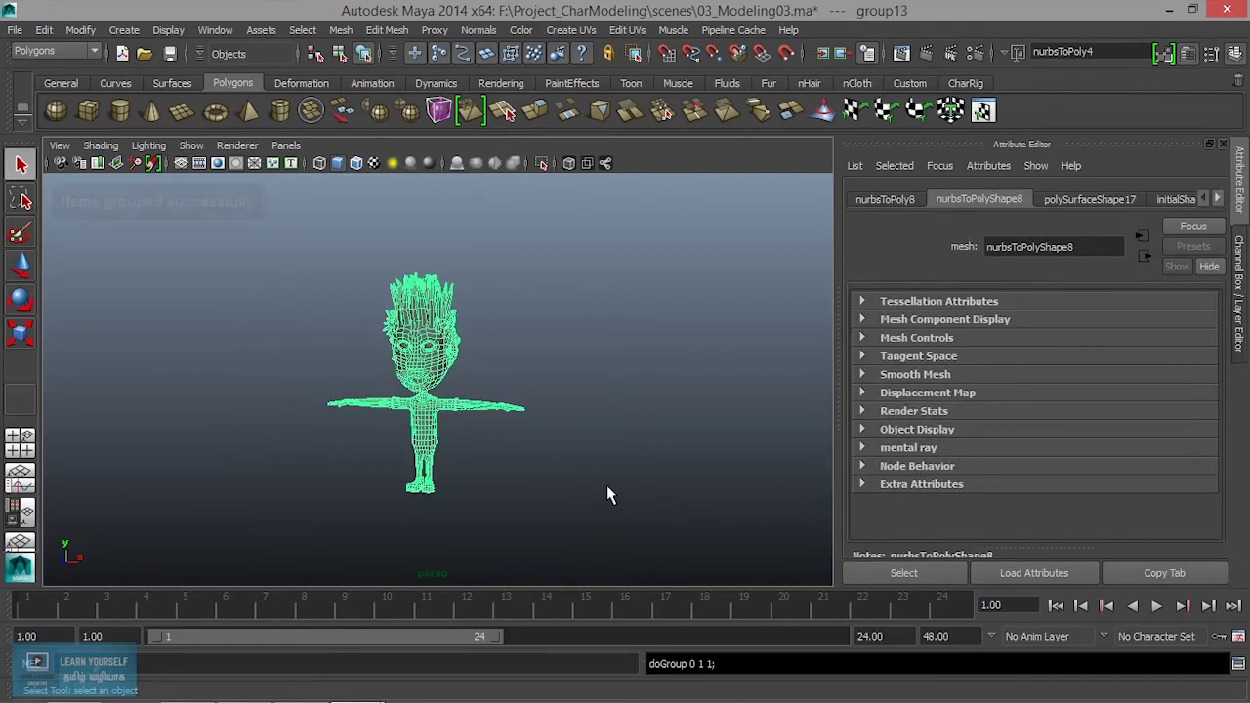
{"action": "key", "text": "r"}
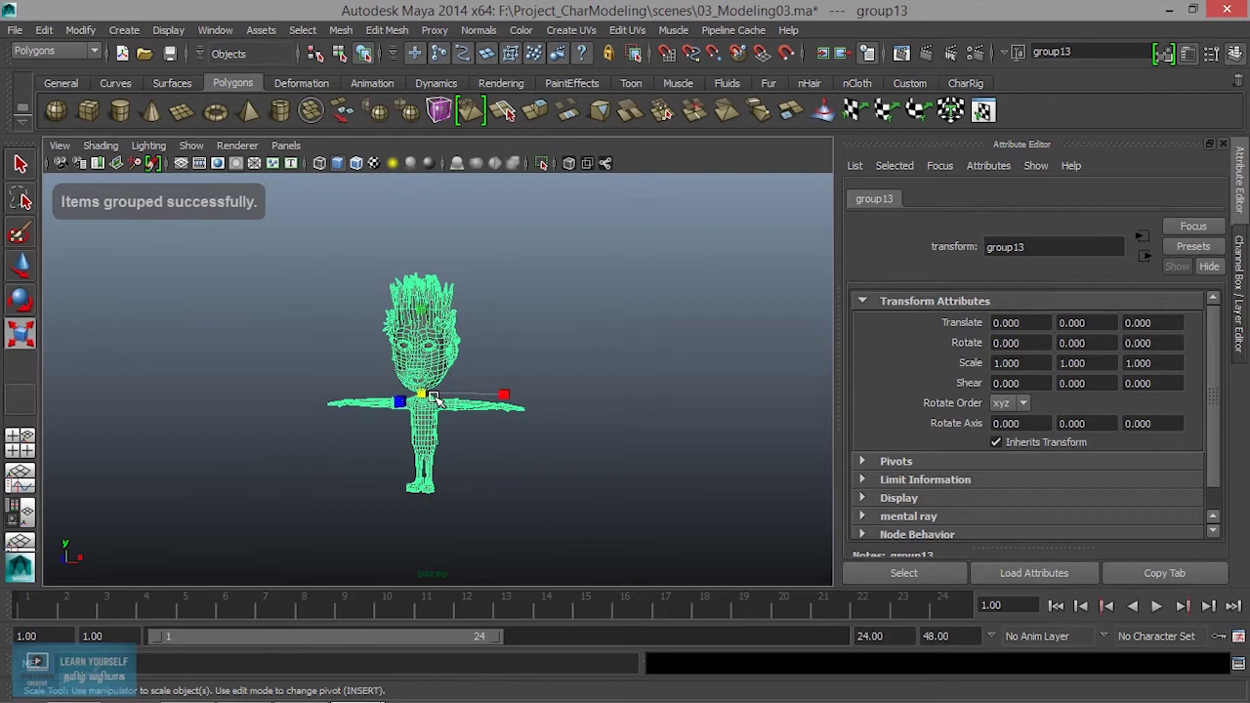
{"action": "key", "text": "ctrl+a"}
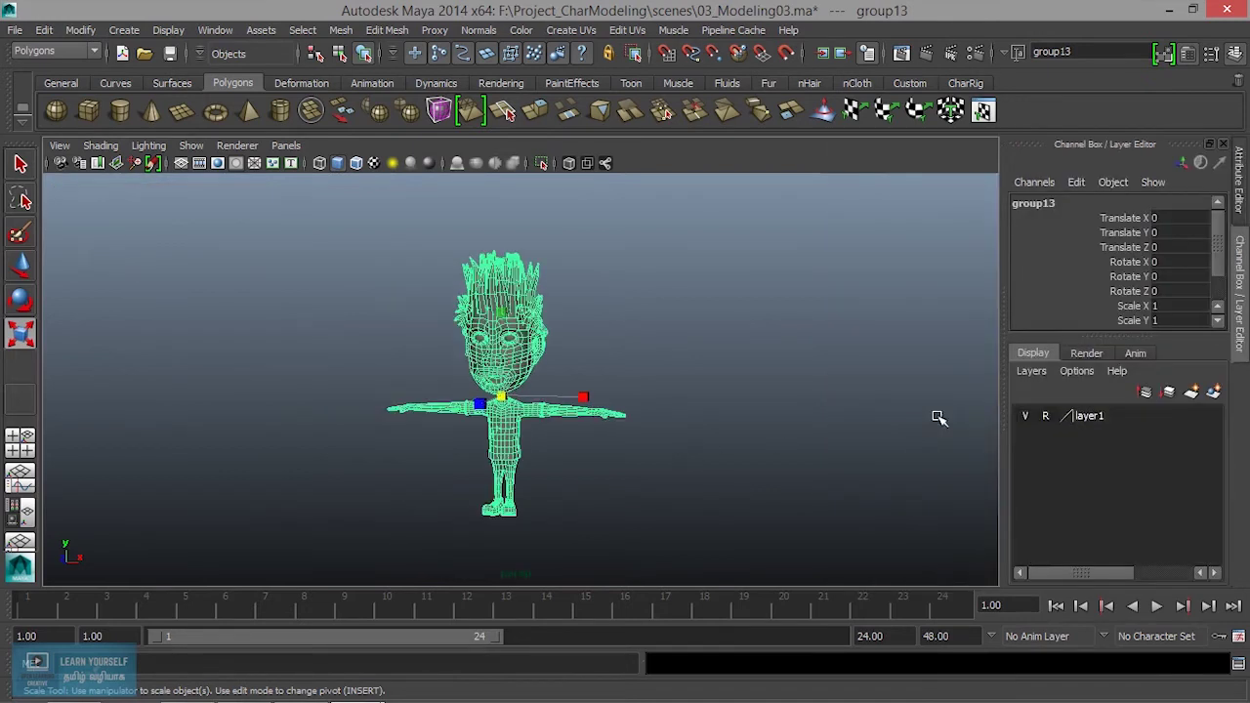
{"action": "scroll", "coordinate": [1133, 322], "scroll_direction": "down", "scroll_amount": 2}
{"action": "left_click_drag", "start_coordinate": [1169, 266], "coordinate": [1170, 293]}
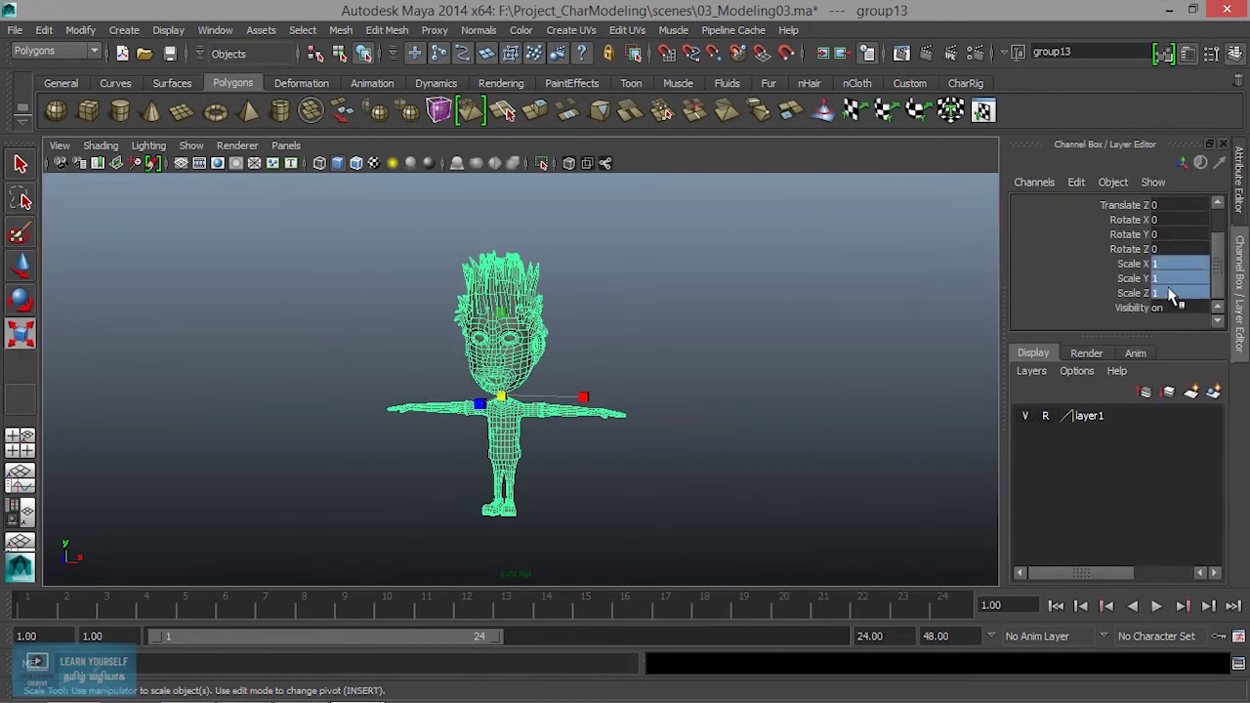
{"action": "type", "text": "0"}
{"action": "key", "text": "Return"}
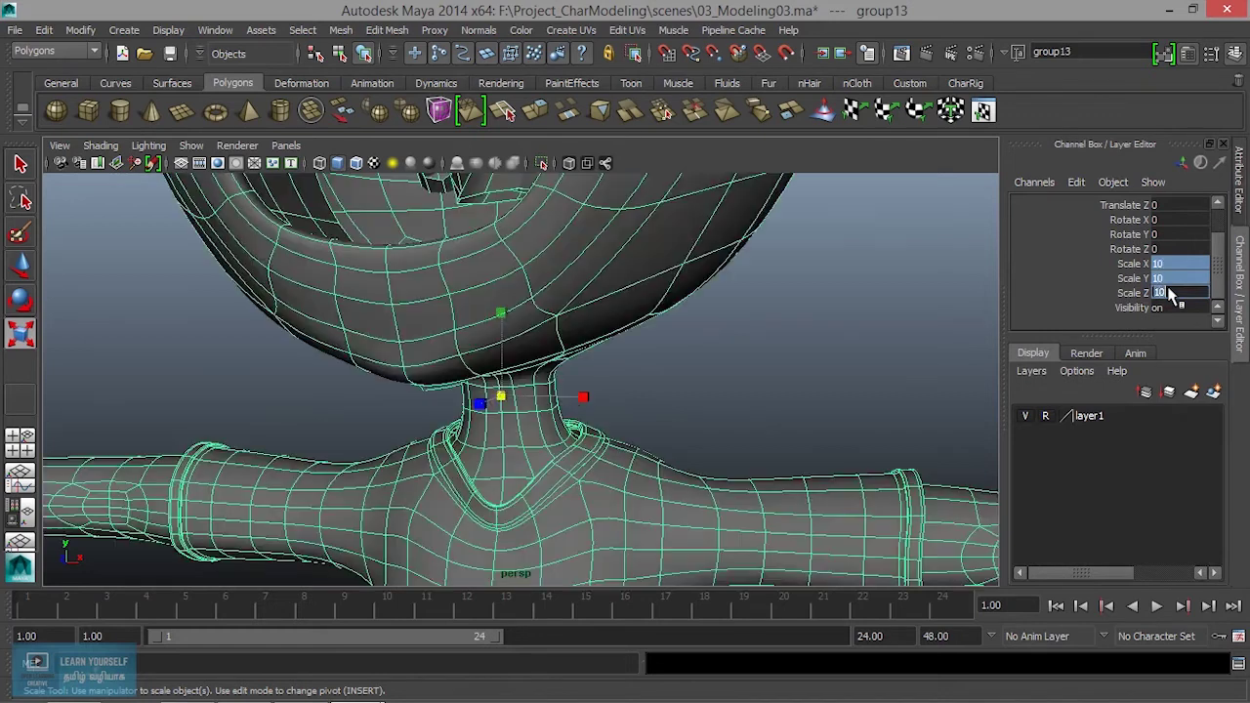
Check the enlarged character in the perspective view and undo the group's scaling.
{"action": "scroll", "coordinate": [536, 373], "scroll_direction": "down", "scroll_amount": 8}
{"action": "left_click", "coordinate": [648, 482]}
{"action": "left_click_drag", "start_coordinate": [648, 483], "coordinate": [597, 491], "text": "alt"}
{"action": "scroll", "coordinate": [596, 486], "scroll_direction": "up", "scroll_amount": 5}
{"action": "middle_click_drag", "start_coordinate": [597, 480], "coordinate": [610, 433], "text": "alt"}
{"action": "mouse_move", "coordinate": [610, 434]}
{"action": "left_mouse_down", "text": "alt"}
{"action": "mouse_move", "coordinate": [577, 424]}
{"action": "mouse_move", "coordinate": [647, 433]}
{"action": "mouse_move", "coordinate": [598, 426]}
{"action": "left_mouse_up", "text": "alt"}
{"action": "key", "text": "ctrl+z"}
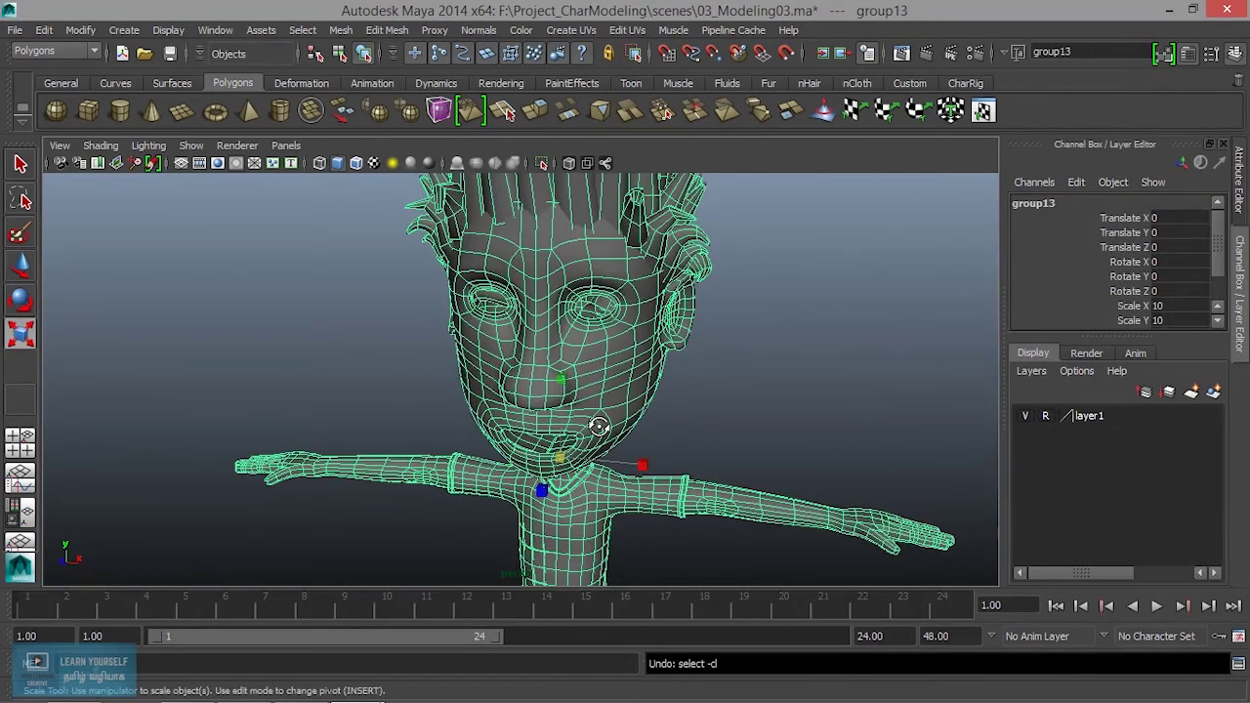
{"action": "key", "text": "ctrl+z"}
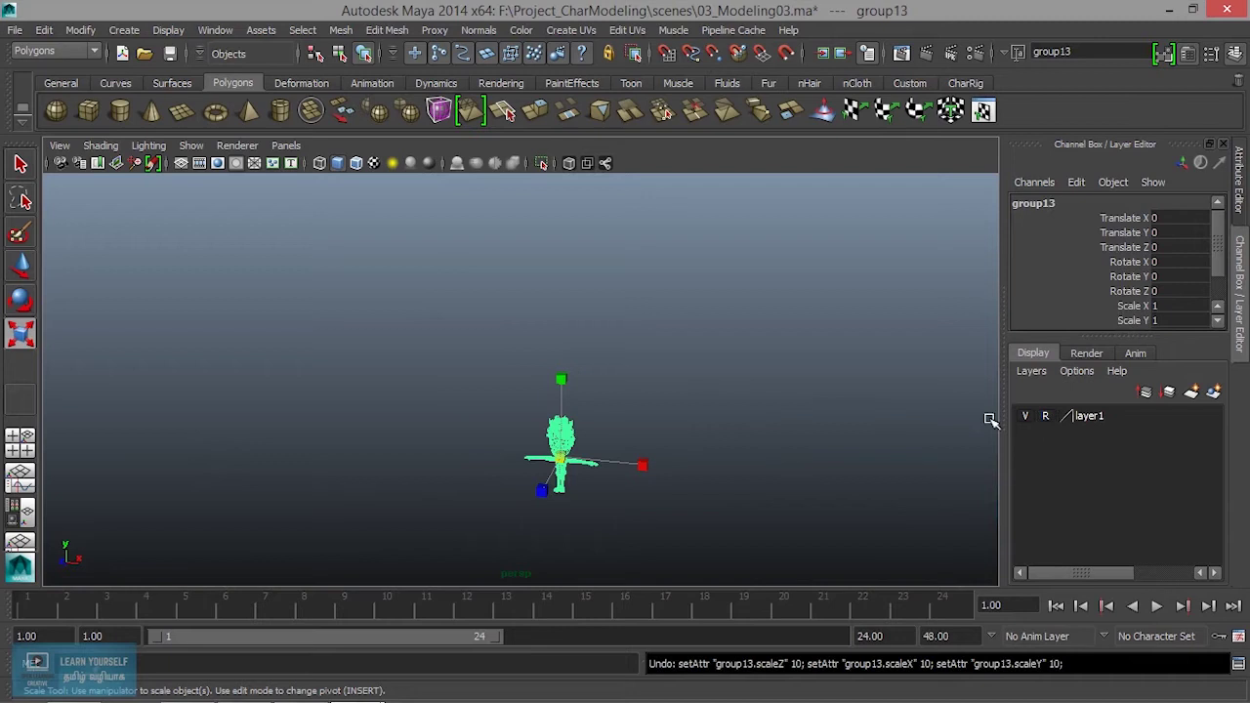
Undo the grouping and turn off reference mode on layer1 so that its meshes can be selected.
{"action": "scroll", "coordinate": [663, 448], "scroll_direction": "up", "scroll_amount": 5}
{"action": "key", "text": "f"}
{"action": "scroll", "coordinate": [628, 433], "scroll_direction": "up", "scroll_amount": 4}
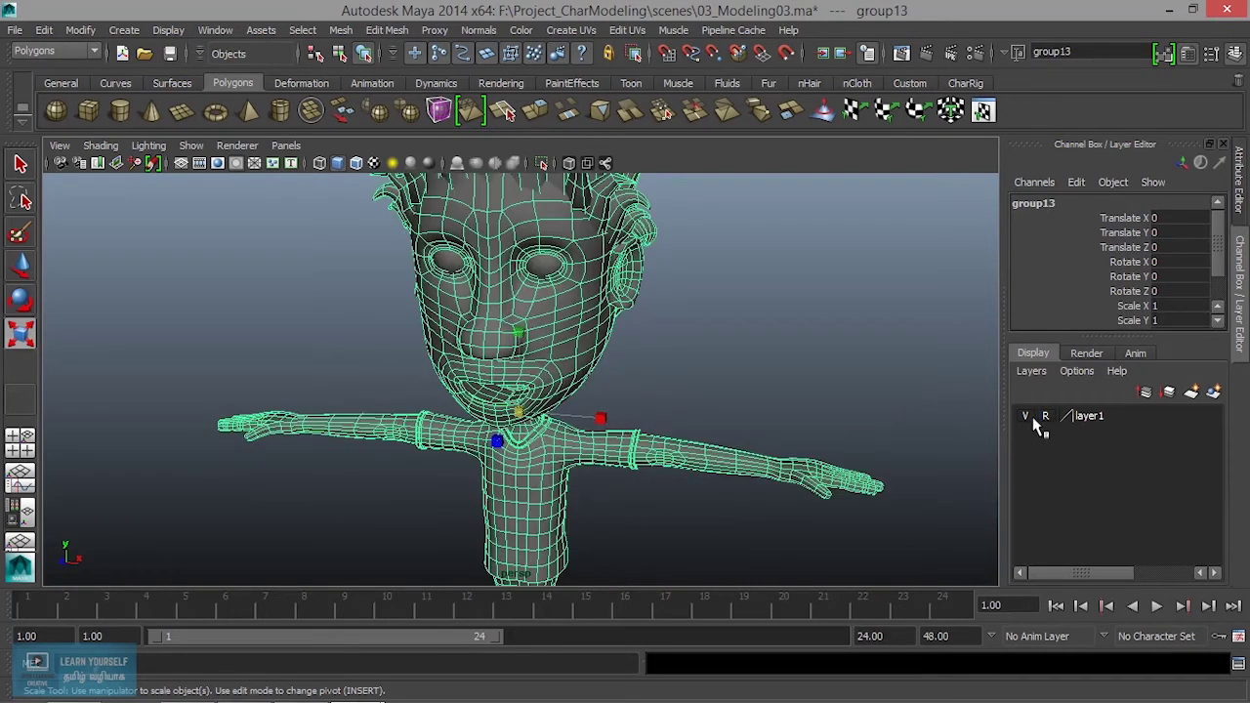
{"action": "left_click", "coordinate": [736, 388]}
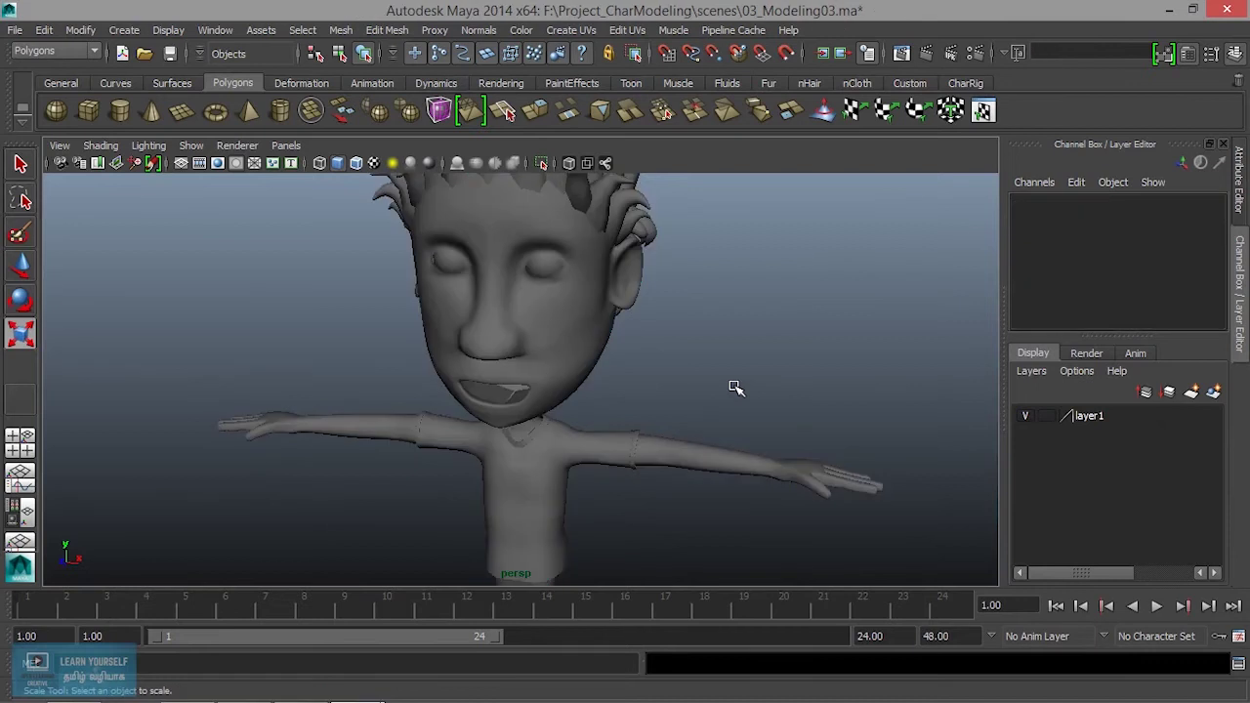
{"action": "key", "text": "ctrl+z"}
{"action": "key", "text": "ctrl+z"}
{"action": "scroll", "coordinate": [735, 387], "scroll_direction": "down", "scroll_amount": 1}
{"action": "left_click", "coordinate": [1045, 415]}
Select every mesh of the character, including those on layer1, and combine them in one group.
{"action": "scroll", "coordinate": [740, 417], "scroll_direction": "down", "scroll_amount": 4}
{"action": "scroll", "coordinate": [740, 417], "scroll_direction": "down", "scroll_amount": 4}
{"action": "left_click_drag", "start_coordinate": [393, 296], "coordinate": [676, 544]}
{"action": "key", "text": "f"}
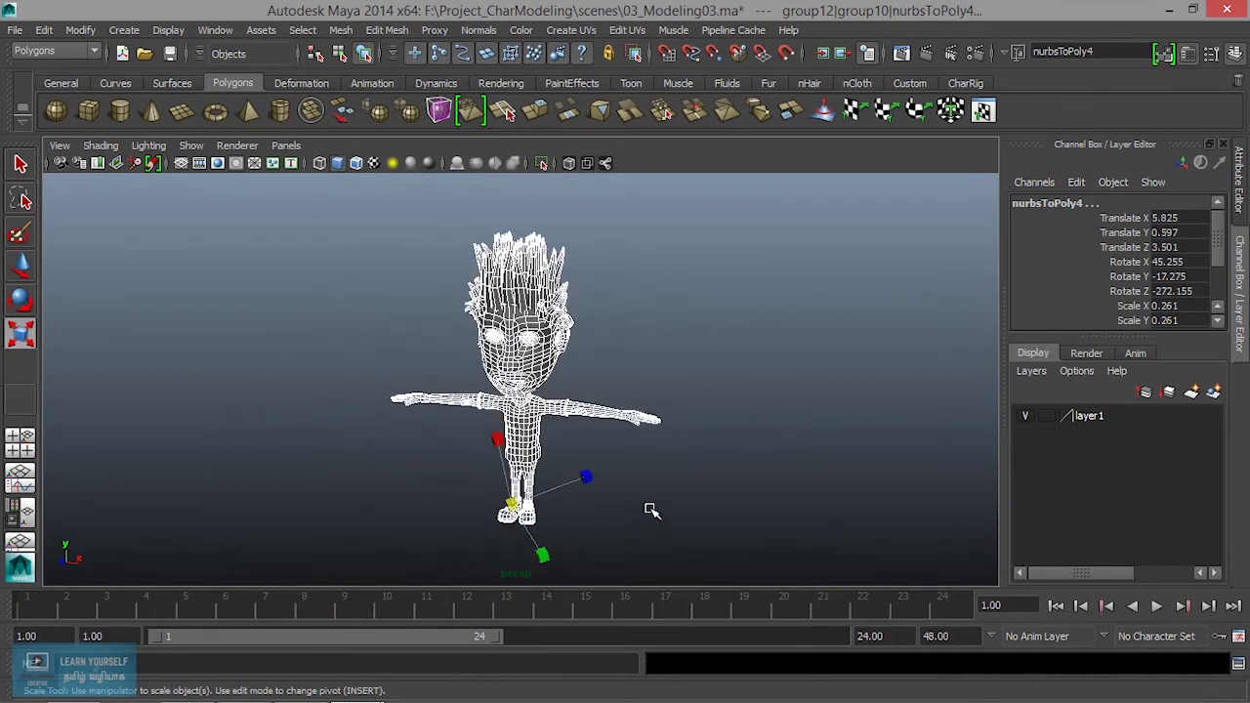
{"action": "scroll", "coordinate": [553, 415], "scroll_direction": "up", "scroll_amount": 3}
{"action": "key", "text": "ctrl+g"}
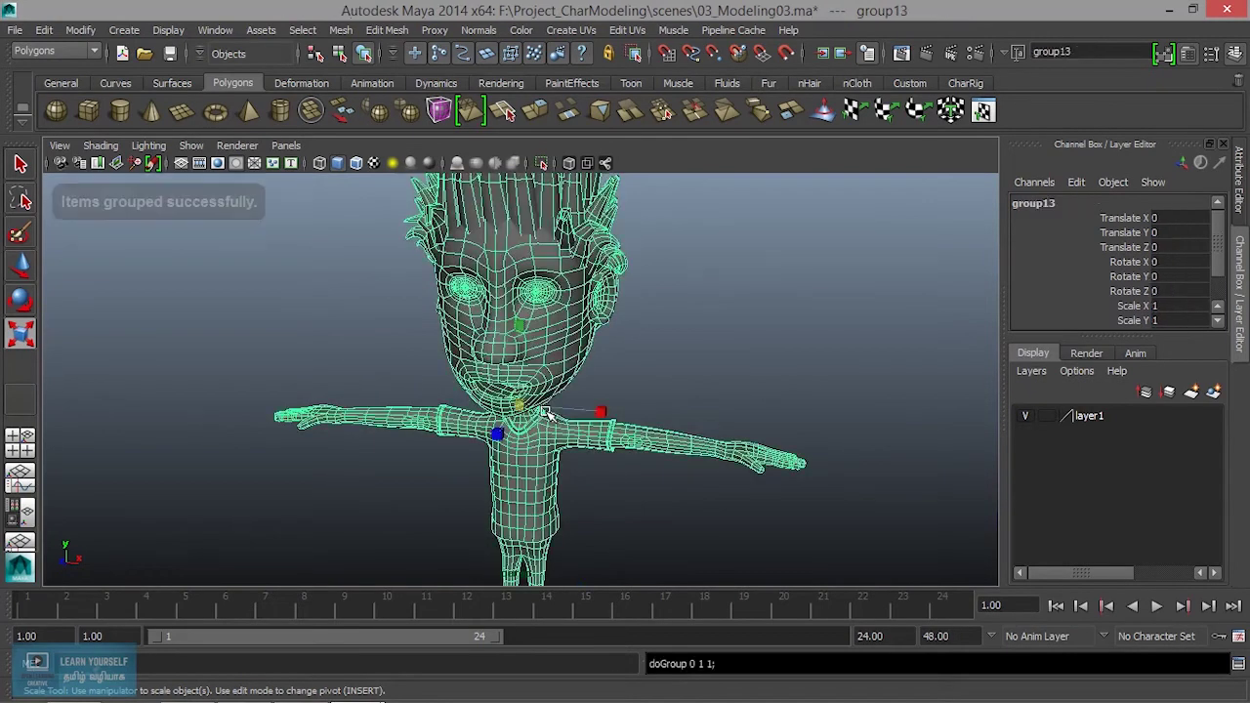
Set the new group's Scale X, Y and Z to 10 and clear the selection.
{"action": "scroll", "coordinate": [1169, 291], "scroll_direction": "down", "scroll_amount": 3}
{"action": "left_click_drag", "start_coordinate": [1172, 264], "coordinate": [1168, 293]}
{"action": "type", "text": "10"}
{"action": "key", "text": "Return"}
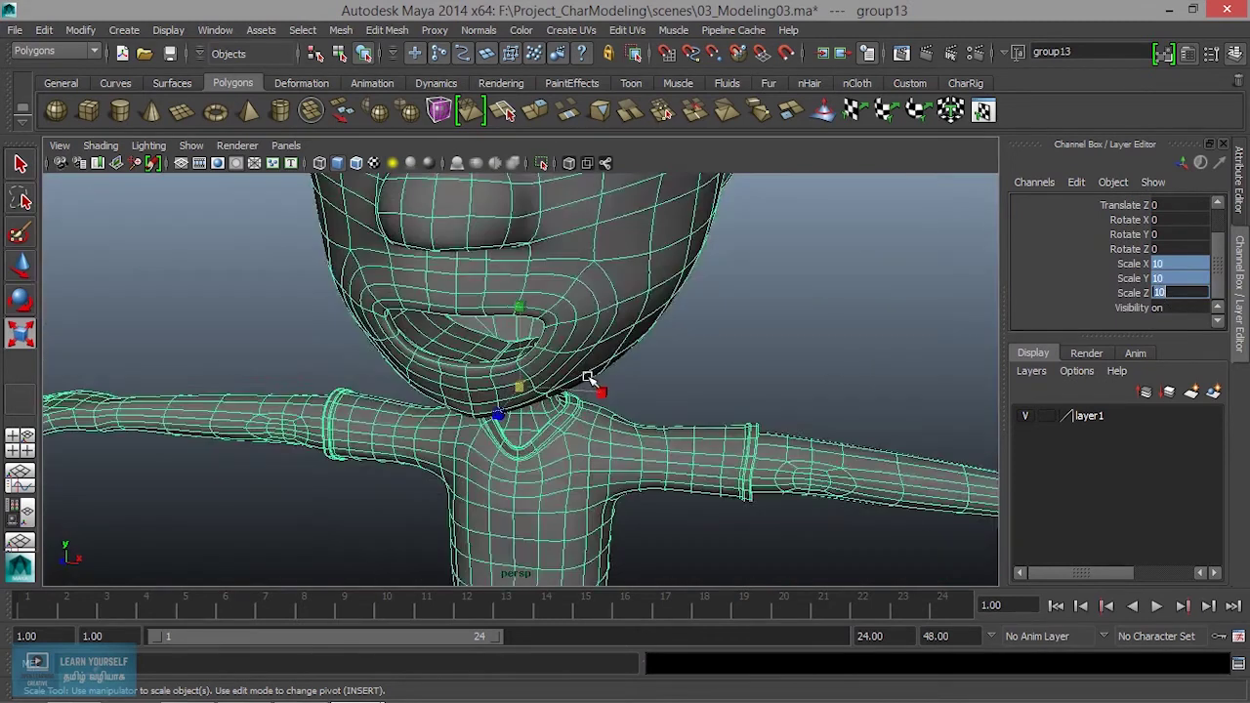
{"action": "scroll", "coordinate": [592, 383], "scroll_direction": "down", "scroll_amount": 5}
{"action": "left_click", "coordinate": [639, 387]}
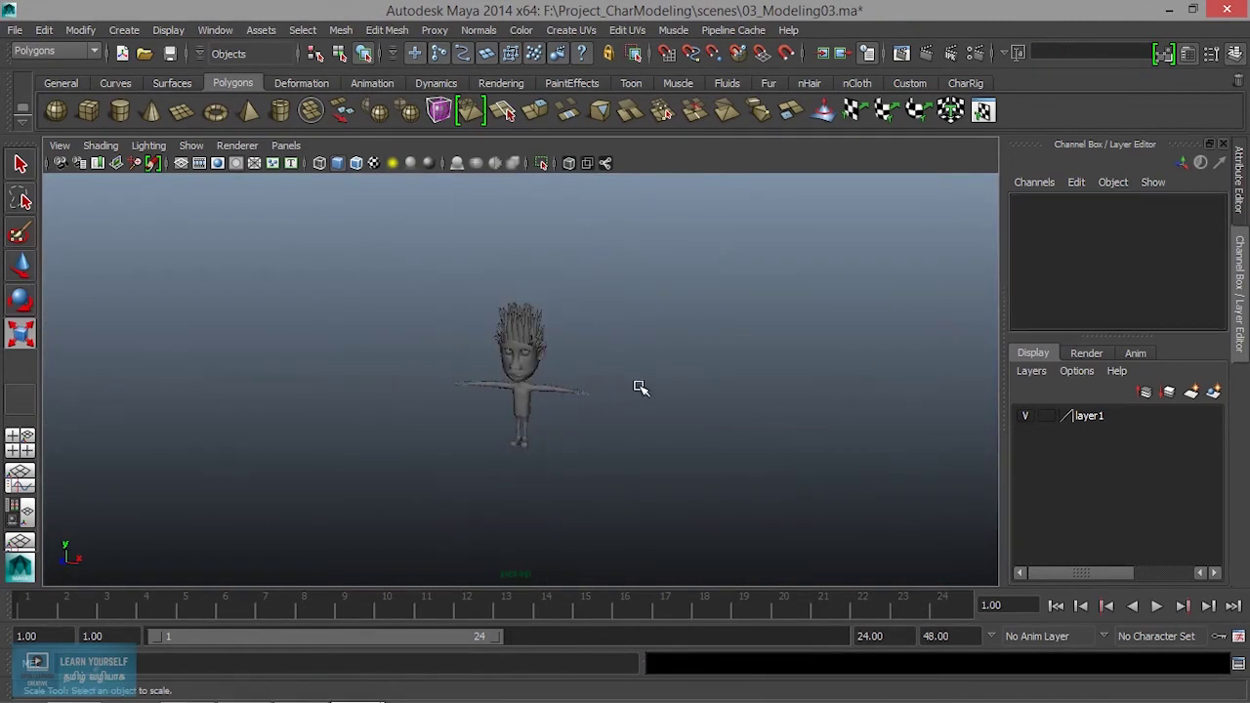
Export the whole scene as OBJ to F:\RecordedTutorial, overwriting Char_Exported_from_Maya.obj.
{"action": "scroll", "coordinate": [631, 394], "scroll_direction": "up", "scroll_amount": 3}
{"action": "left_click_drag", "start_coordinate": [601, 397], "coordinate": [589, 359], "text": "alt"}
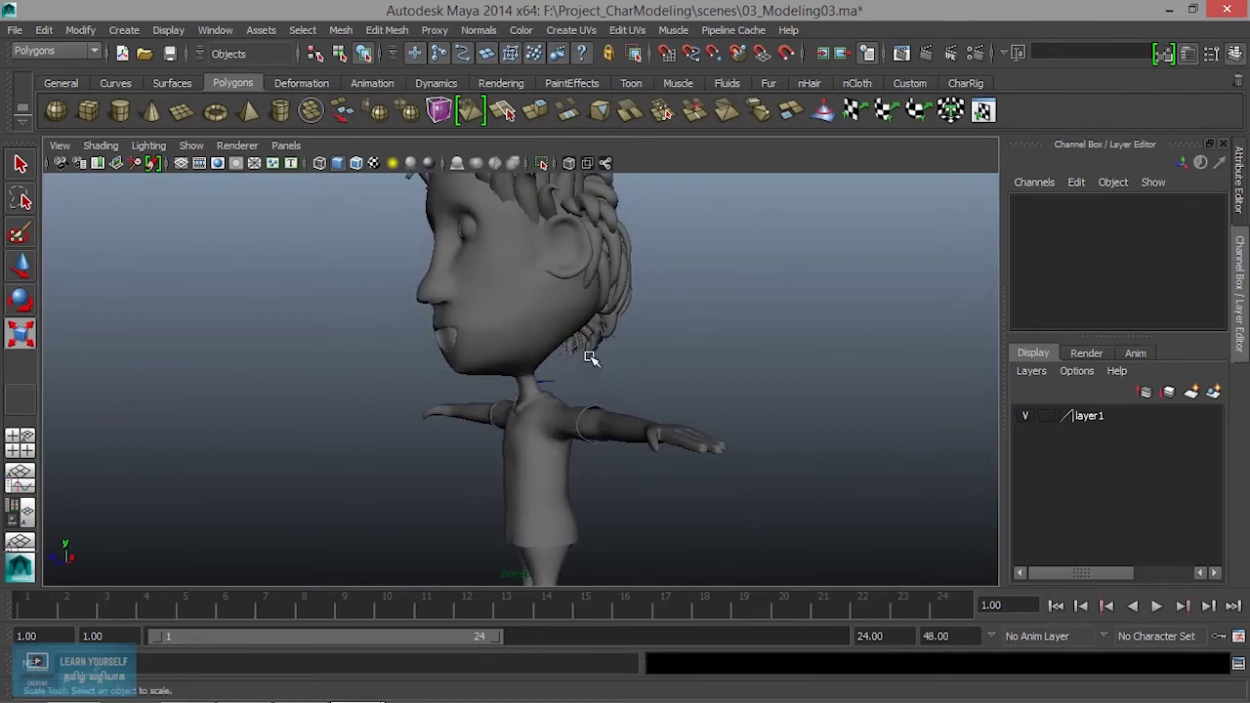
{"action": "scroll", "coordinate": [591, 358], "scroll_direction": "down", "scroll_amount": 3}
{"action": "scroll", "coordinate": [593, 366], "scroll_direction": "up", "scroll_amount": 3}
{"action": "scroll", "coordinate": [598, 368], "scroll_direction": "down", "scroll_amount": 3}
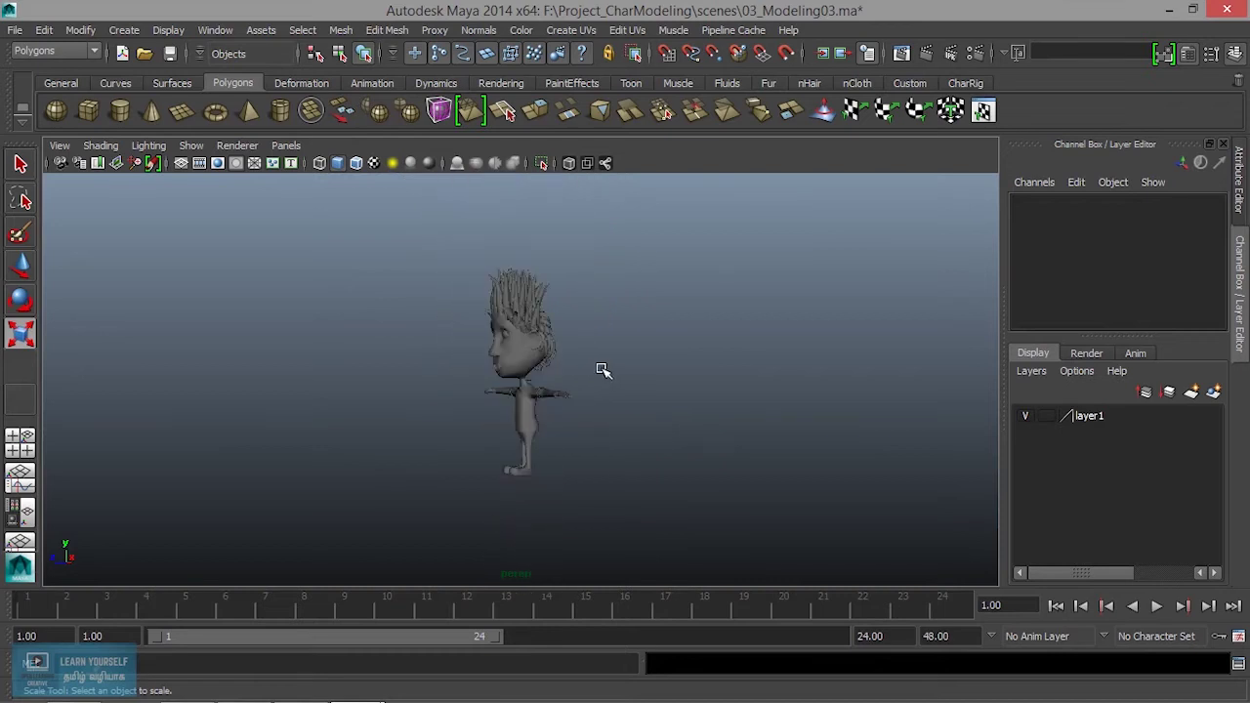
{"action": "left_click_drag", "start_coordinate": [455, 385], "coordinate": [508, 410]}
{"action": "left_click", "coordinate": [15, 30]}
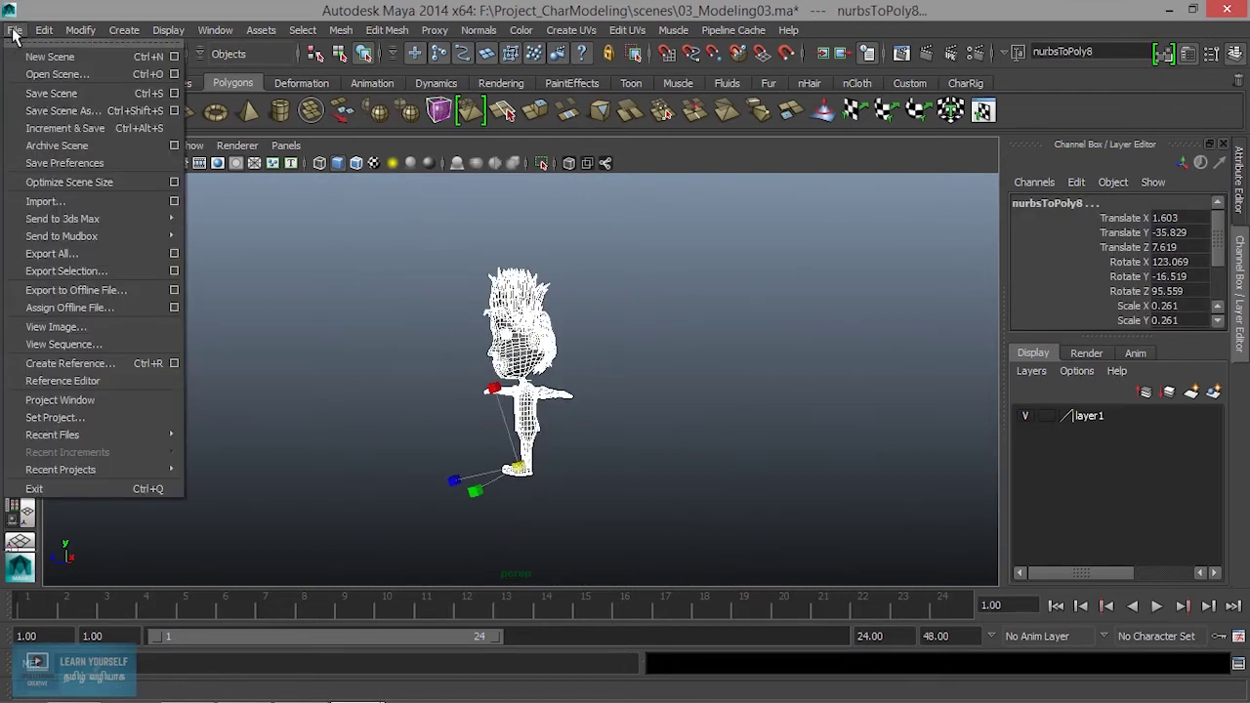
{"action": "left_click", "coordinate": [59, 253]}
{"action": "left_click", "coordinate": [315, 125]}
{"action": "left_click", "coordinate": [943, 547]}
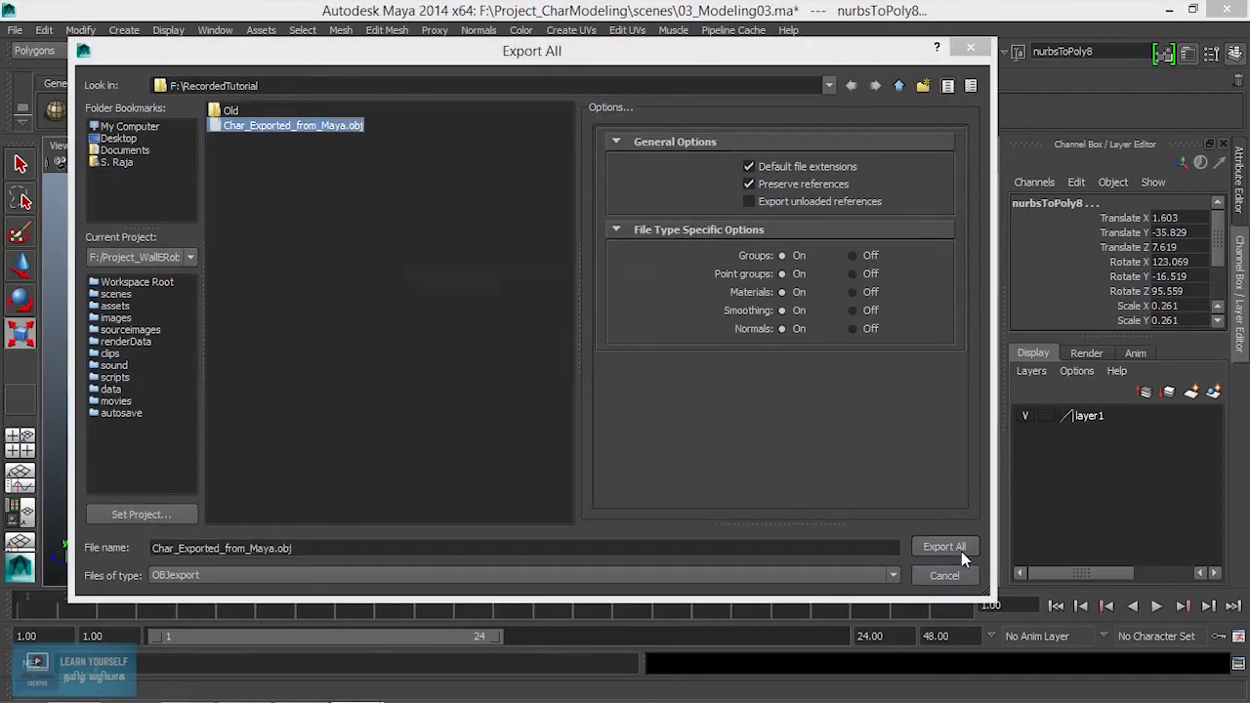
{"action": "left_click", "coordinate": [488, 355]}
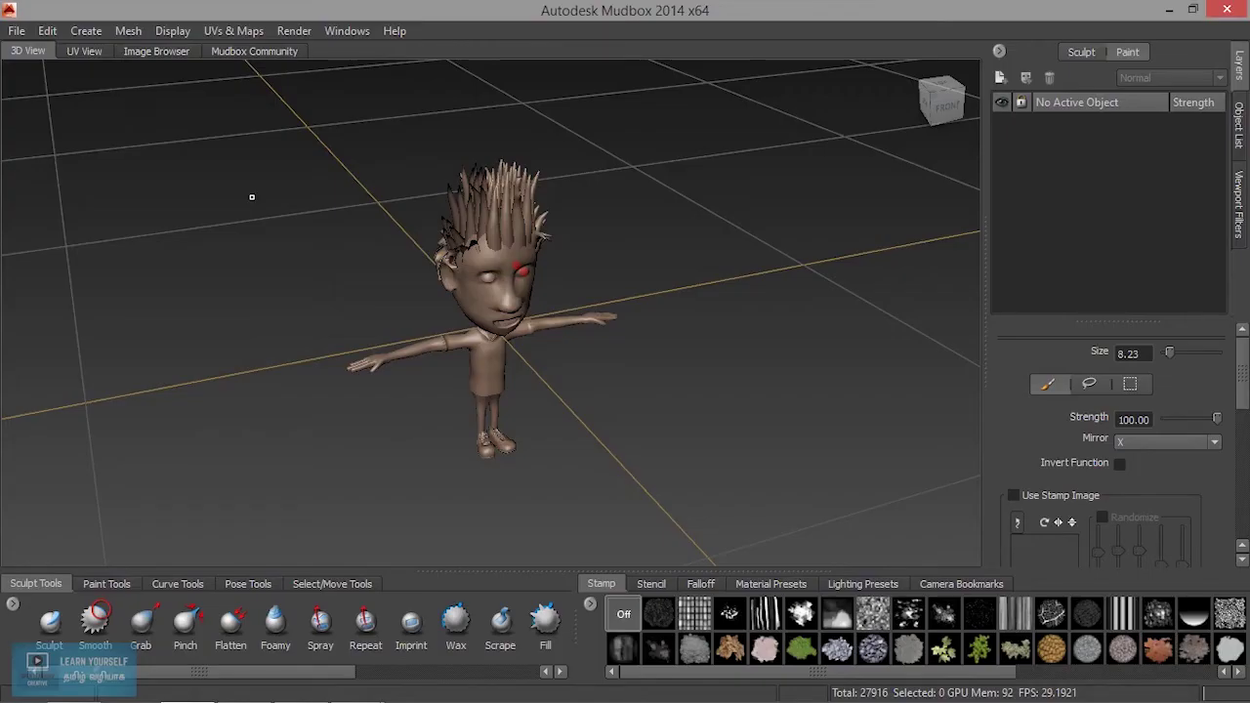
Switch to Mudbox and start a new empty scene, discarding the changes to the old one and dismissing the welcome window.
{"action": "left_click", "coordinate": [12, 30]}
{"action": "left_click", "coordinate": [56, 48]}
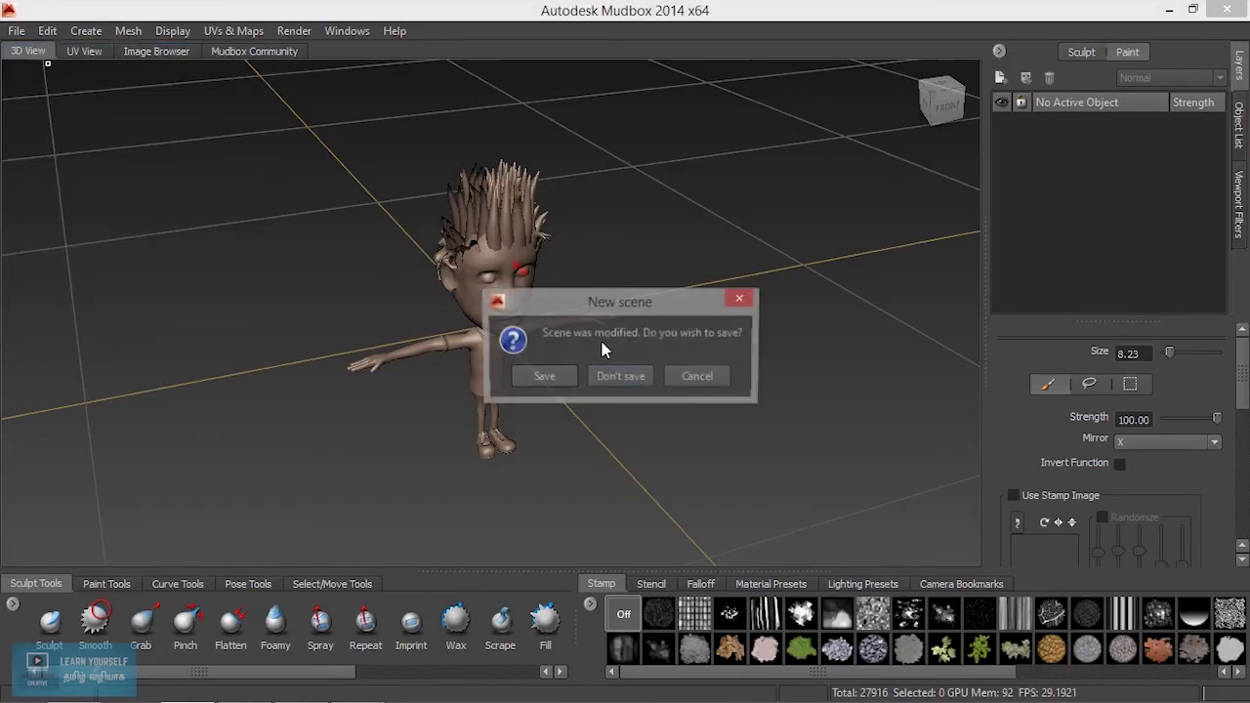
{"action": "left_click", "coordinate": [621, 377]}
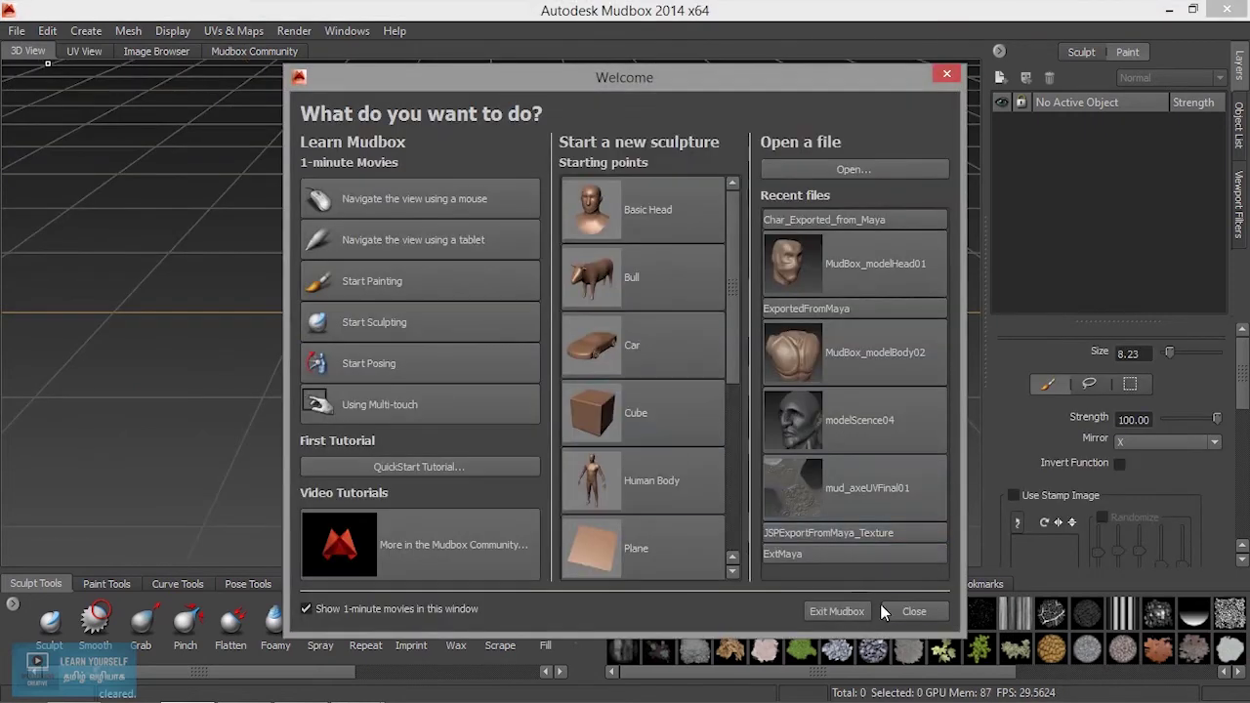
{"action": "left_click", "coordinate": [900, 612]}
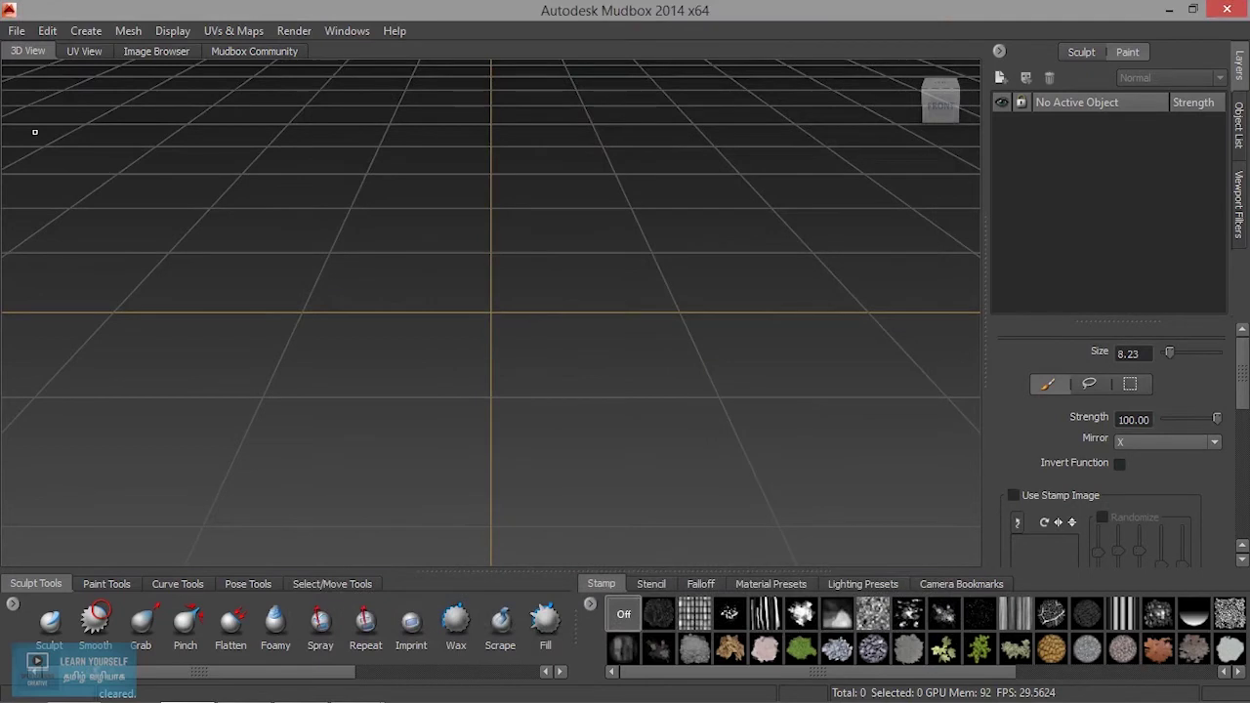
Import Char_Exported_from_Maya.obj from the RecordedTutorial folder and keep all meshes flagged with problems.
{"action": "left_click", "coordinate": [17, 30]}
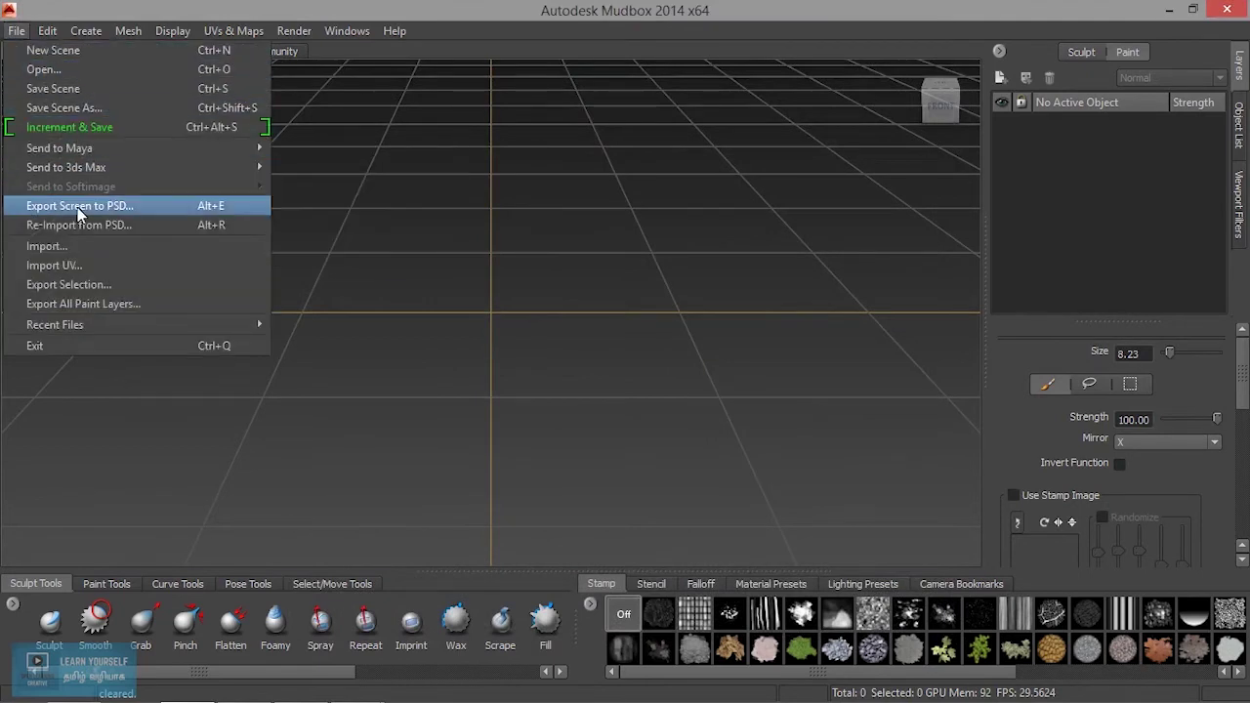
{"action": "left_click", "coordinate": [81, 245]}
{"action": "left_click", "coordinate": [362, 212]}
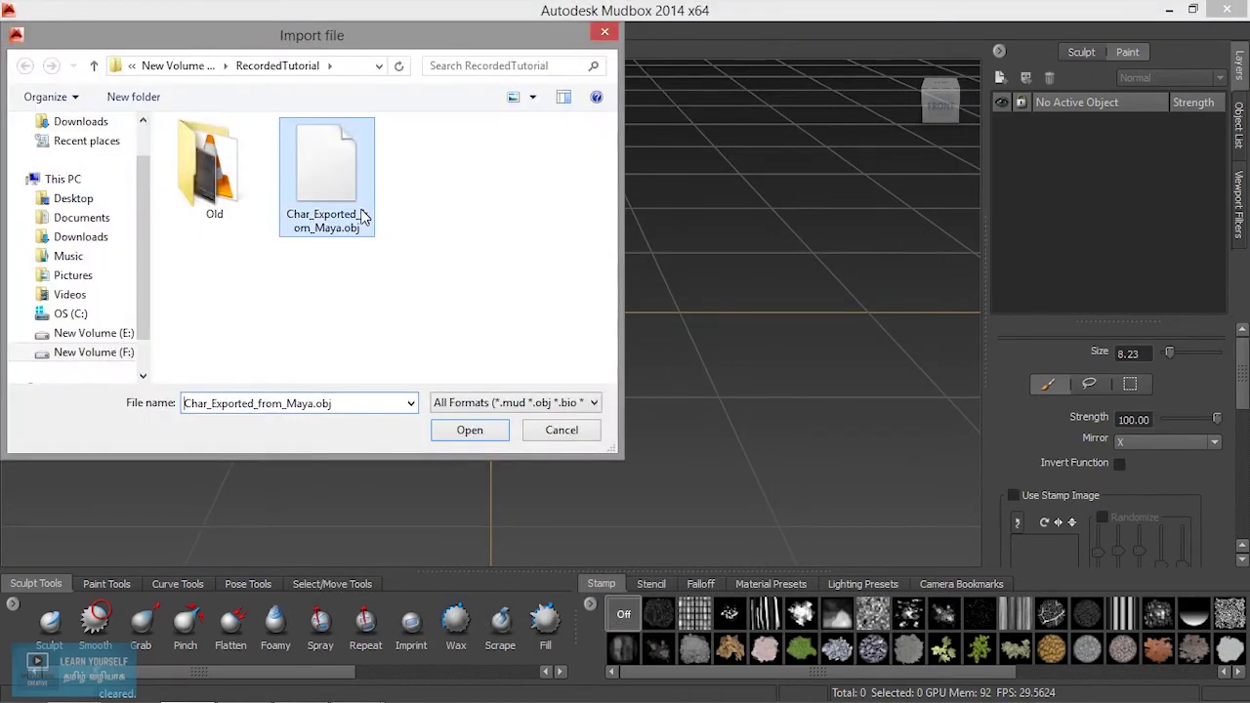
{"action": "left_click", "coordinate": [472, 429]}
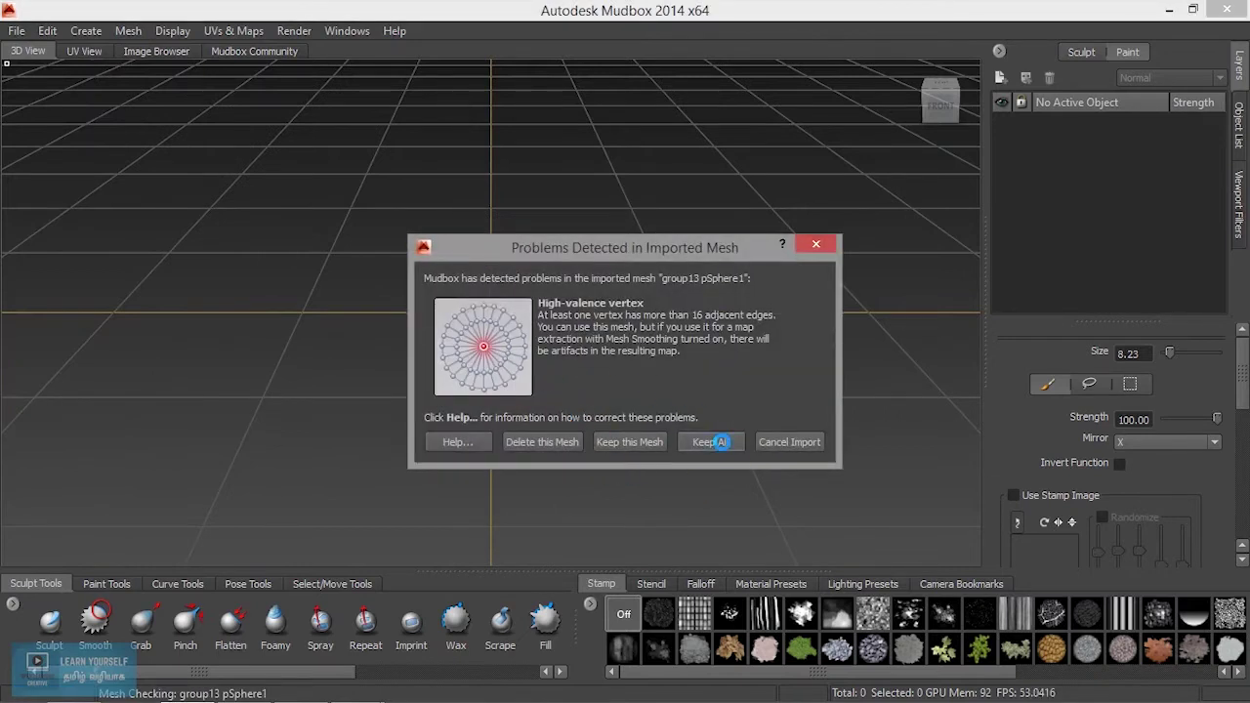
{"action": "left_click", "coordinate": [720, 442]}
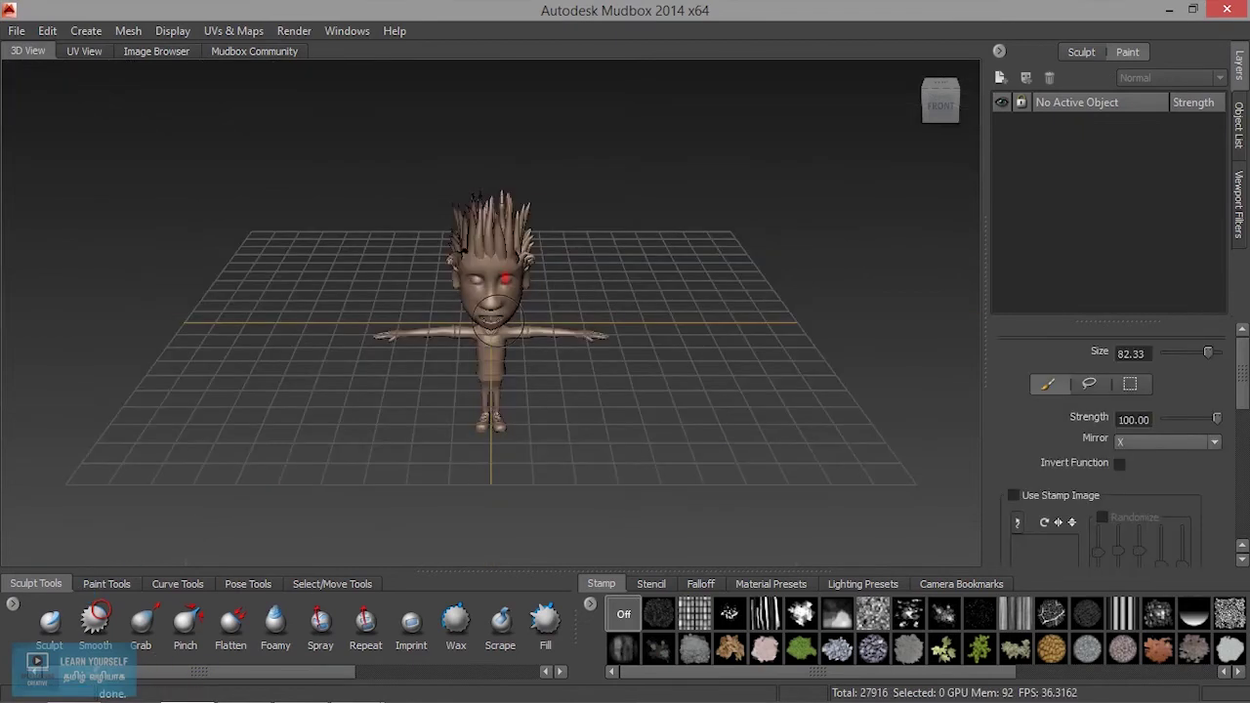
Hide the grid in the 3D view around the imported character.
{"action": "right_click_drag", "start_coordinate": [497, 329], "coordinate": [699, 389], "text": "alt"}
{"action": "left_click_drag", "start_coordinate": [699, 389], "coordinate": [821, 385], "text": "alt"}
{"action": "right_click_drag", "start_coordinate": [576, 391], "coordinate": [681, 418], "text": "alt"}
{"action": "left_click_drag", "start_coordinate": [680, 418], "coordinate": [518, 382], "text": "alt"}
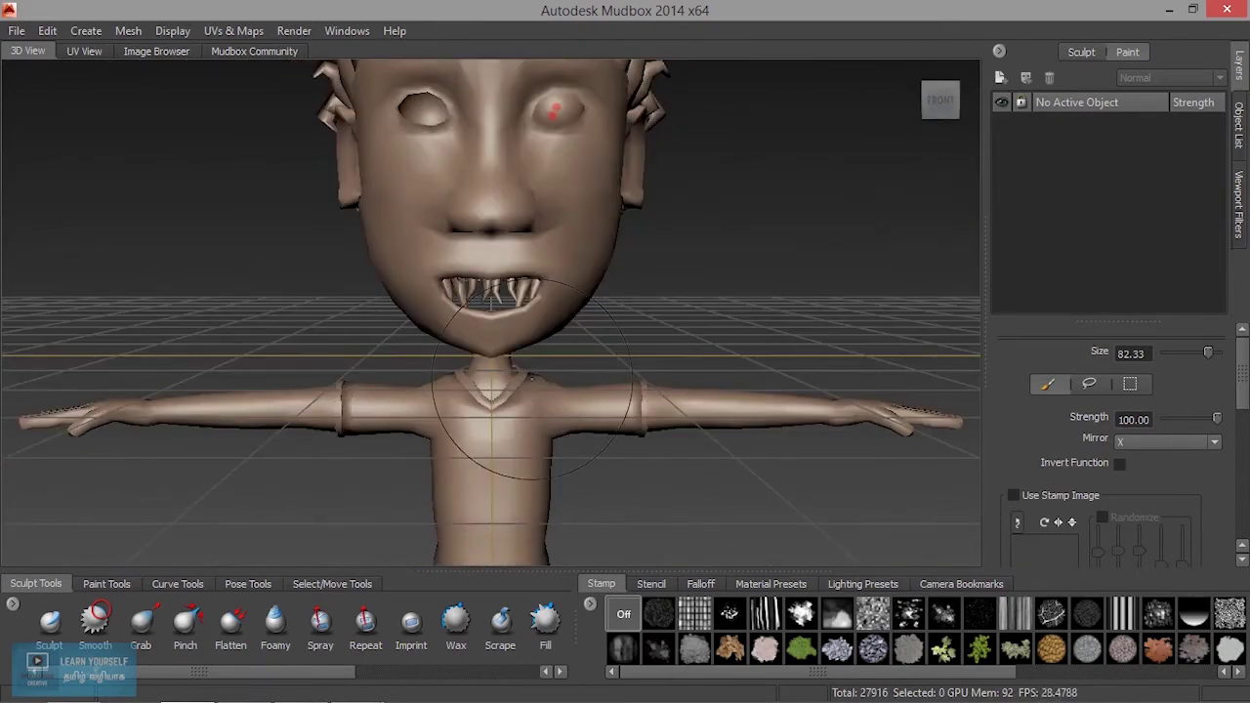
{"action": "right_click", "coordinate": [783, 169]}
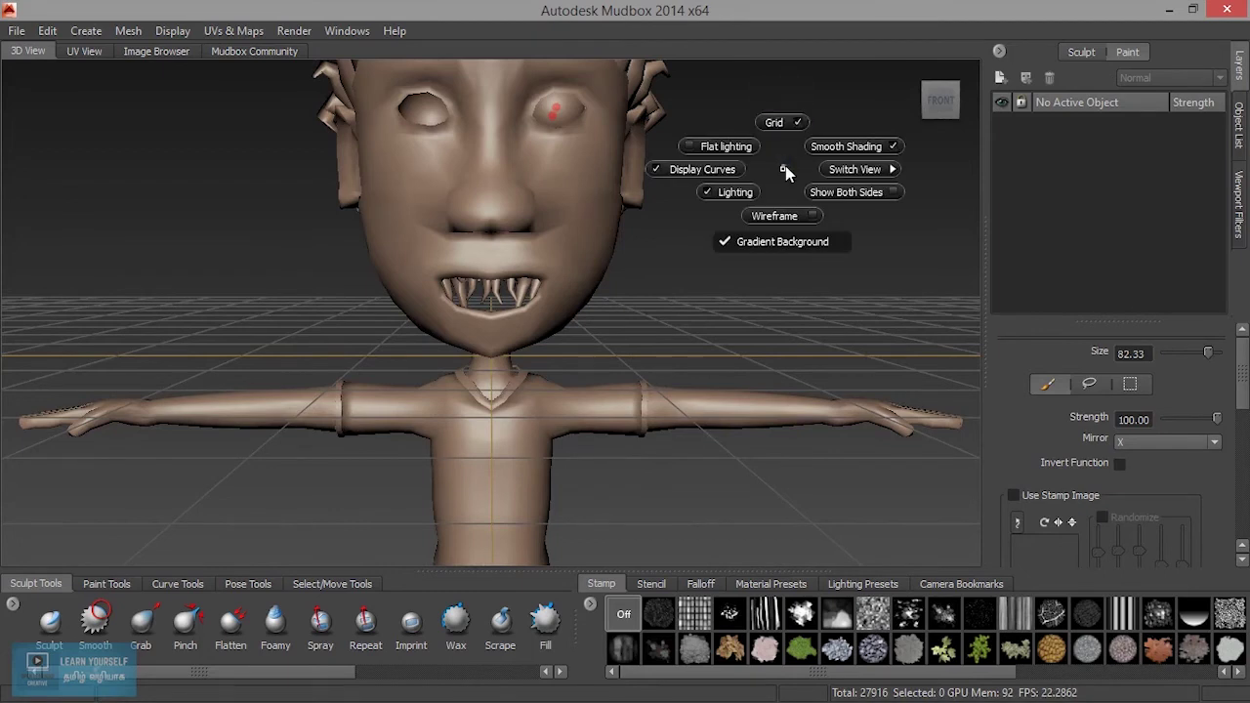
{"action": "left_click", "coordinate": [784, 126]}
Subdivide the imported character mesh up to level 4.
{"action": "scroll", "coordinate": [666, 332], "scroll_direction": "down", "scroll_amount": 3}
{"action": "mouse_move", "coordinate": [631, 372]}
{"action": "left_mouse_down", "text": "alt"}
{"action": "mouse_move", "coordinate": [396, 386]}
{"action": "mouse_move", "coordinate": [500, 369]}
{"action": "left_mouse_up", "text": "alt"}
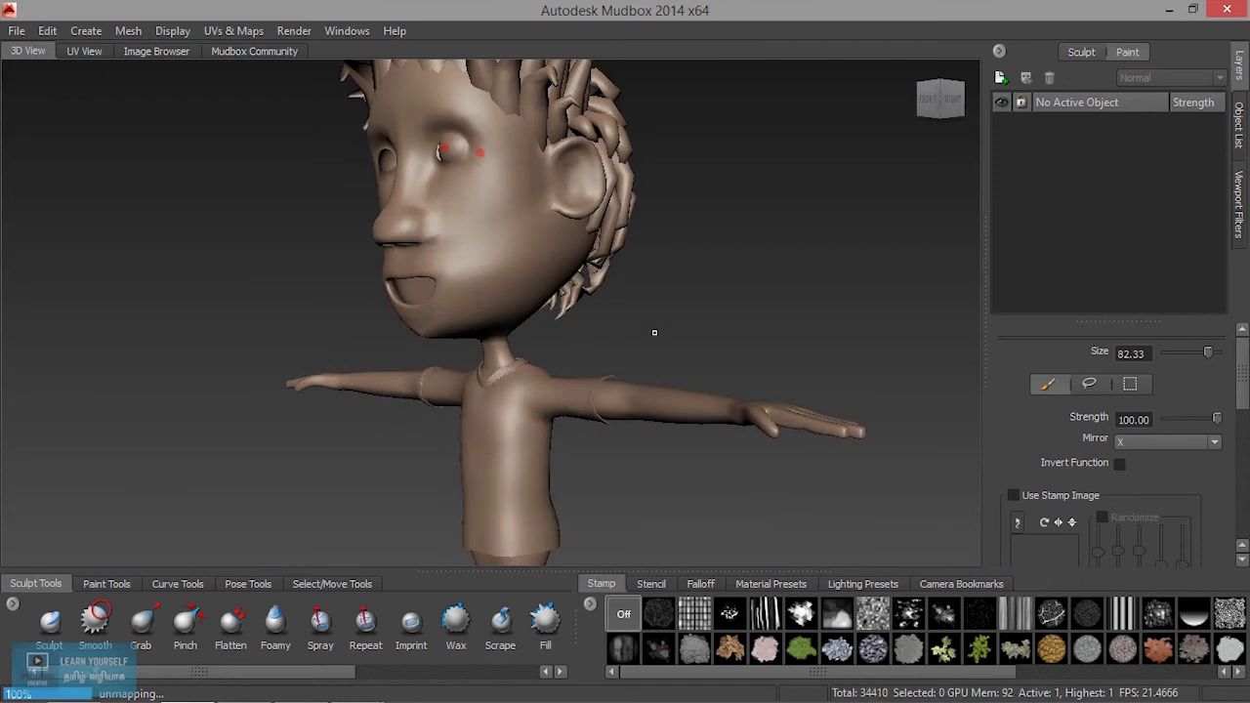
{"action": "key", "text": "shift+d"}
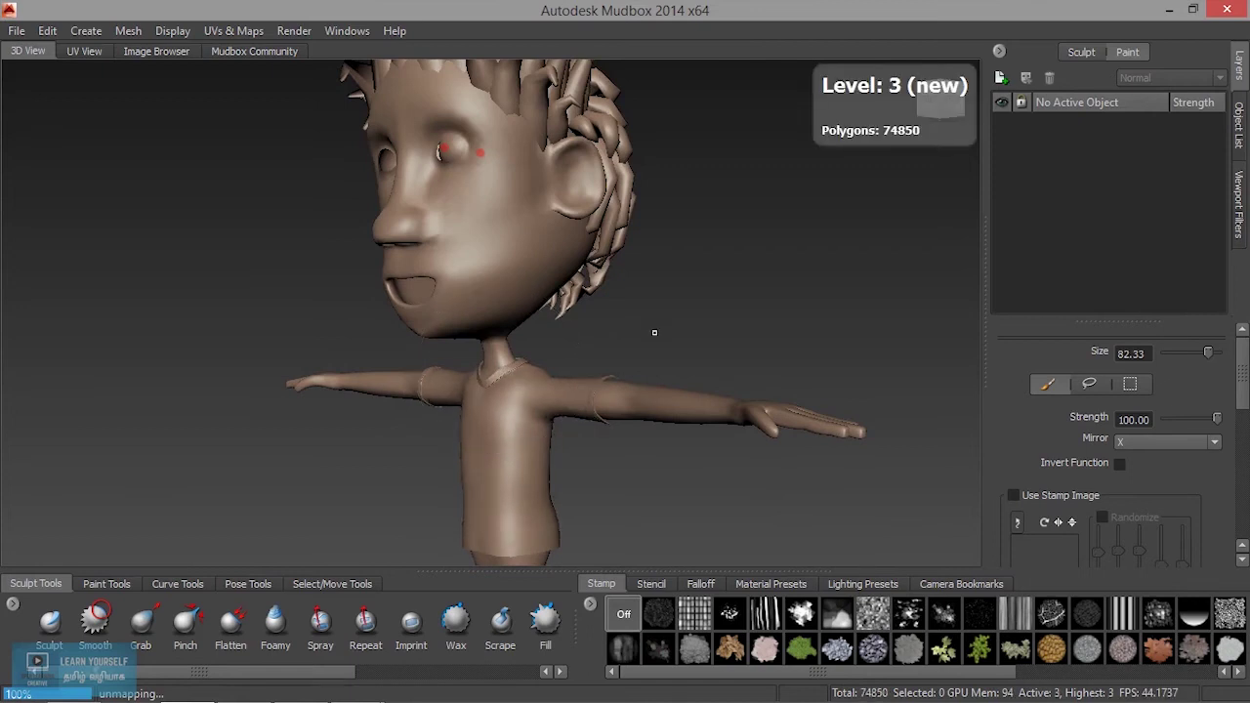
{"action": "left_click_drag", "start_coordinate": [654, 375], "coordinate": [706, 377], "text": "alt"}
{"action": "right_click_drag", "start_coordinate": [706, 377], "coordinate": [830, 407], "text": "alt"}
{"action": "left_click_drag", "start_coordinate": [830, 407], "coordinate": [645, 395], "text": "alt"}
{"action": "middle_click_drag", "start_coordinate": [615, 79], "coordinate": [582, 396], "text": "alt"}
{"action": "mouse_move", "coordinate": [582, 396]}
{"action": "left_mouse_down", "text": "alt"}
{"action": "mouse_move", "coordinate": [575, 372]}
{"action": "mouse_move", "coordinate": [172, 364]}
{"action": "left_mouse_up", "text": "alt"}
Set the brush size to 16.23 and the brush strength to 9.92.
{"action": "key", "text": "b"}
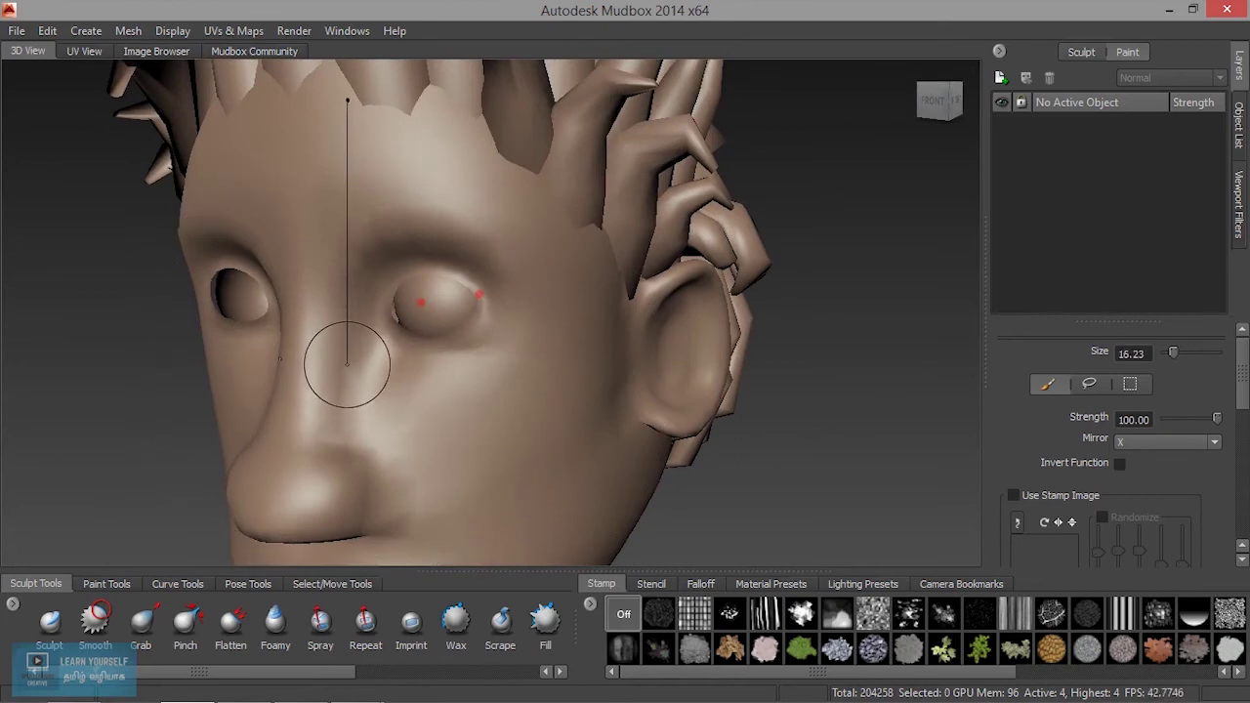
{"action": "left_click_drag", "start_coordinate": [438, 404], "coordinate": [233, 384]}
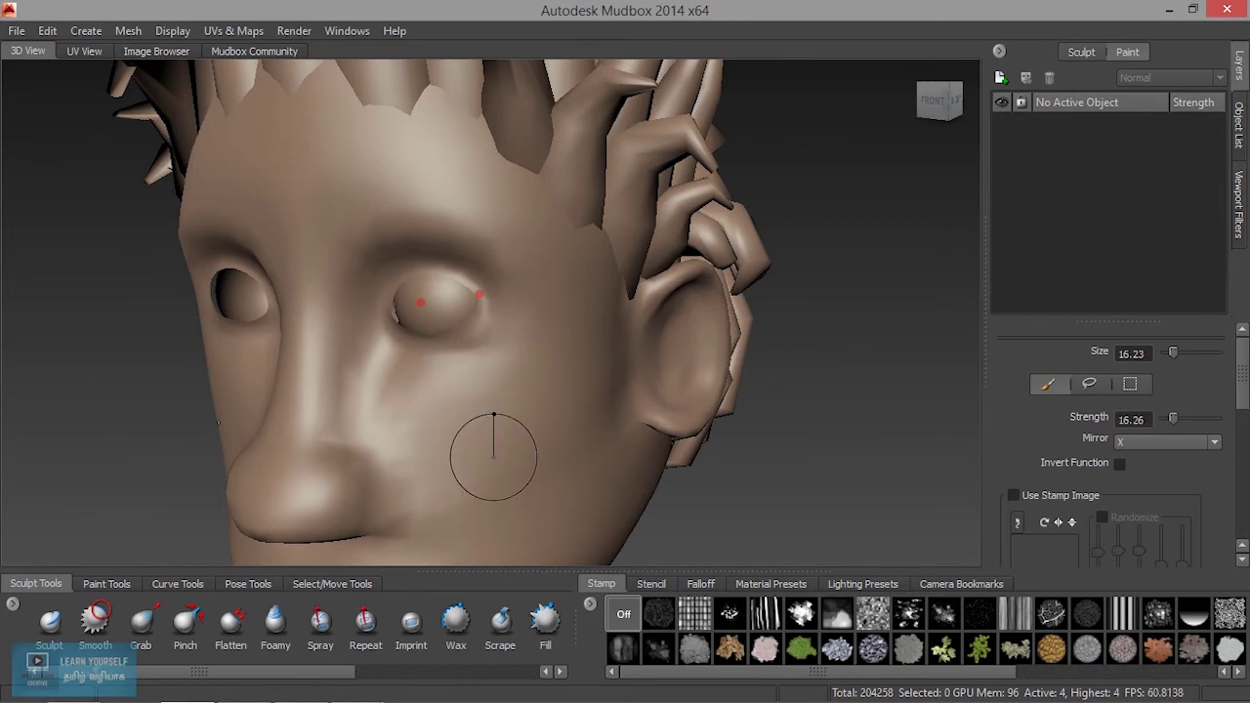
{"action": "key", "text": "m"}
{"action": "left_click_drag", "start_coordinate": [426, 374], "coordinate": [393, 376]}
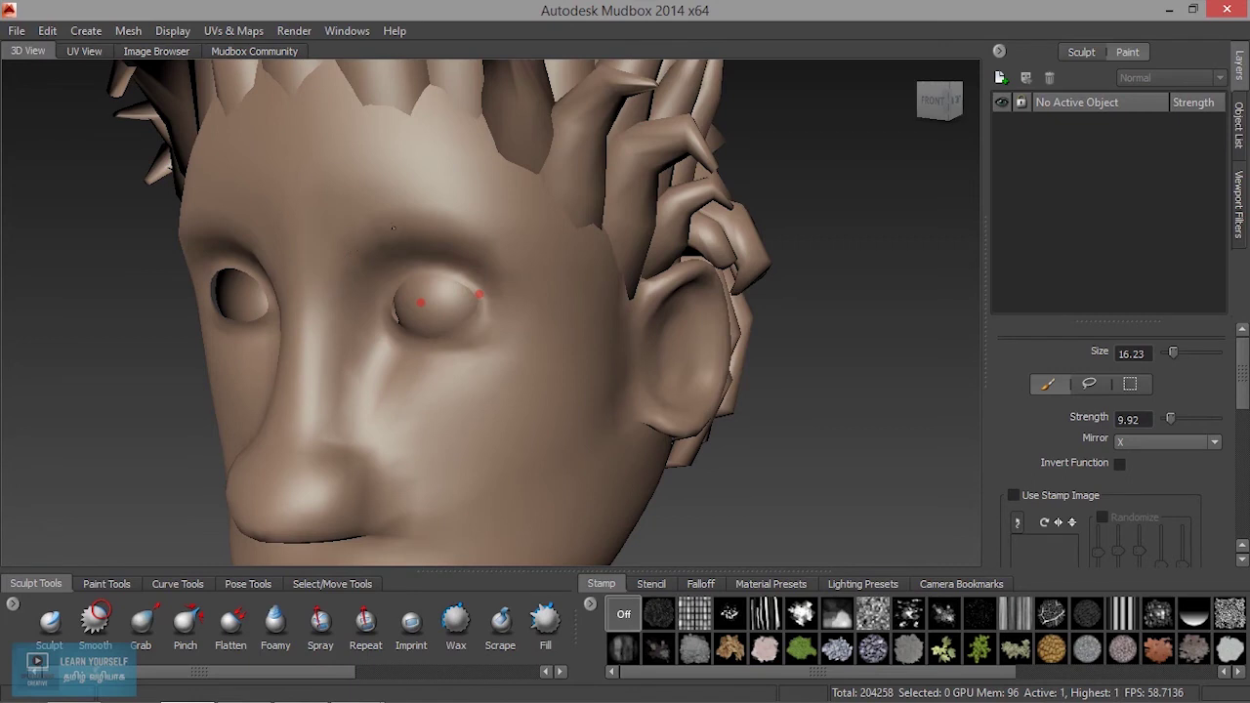
Choose the Sculpt tool and subdivide the head mesh to level 3.
{"action": "scroll", "coordinate": [401, 276], "scroll_direction": "down", "scroll_amount": 2}
{"action": "mouse_move", "coordinate": [401, 276]}
{"action": "left_mouse_down", "text": "alt"}
{"action": "mouse_move", "coordinate": [455, 284]}
{"action": "mouse_move", "coordinate": [423, 352]}
{"action": "left_mouse_up", "text": "alt"}
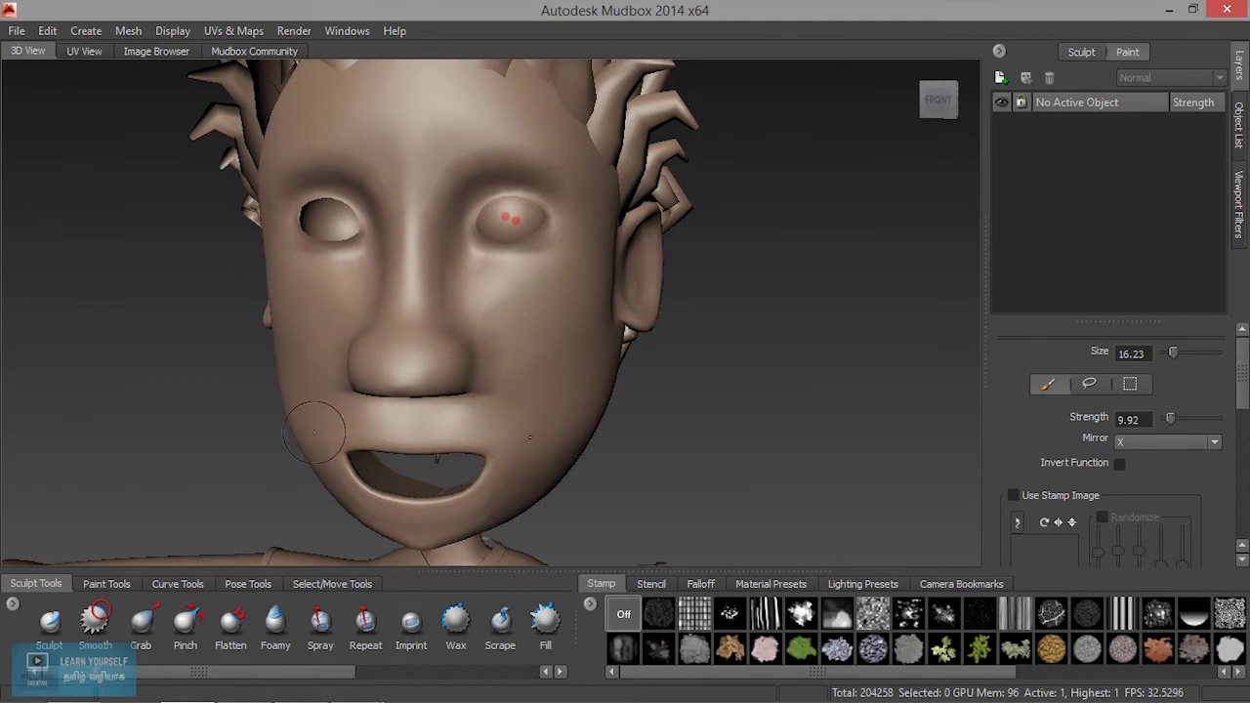
{"action": "left_click", "coordinate": [50, 621]}
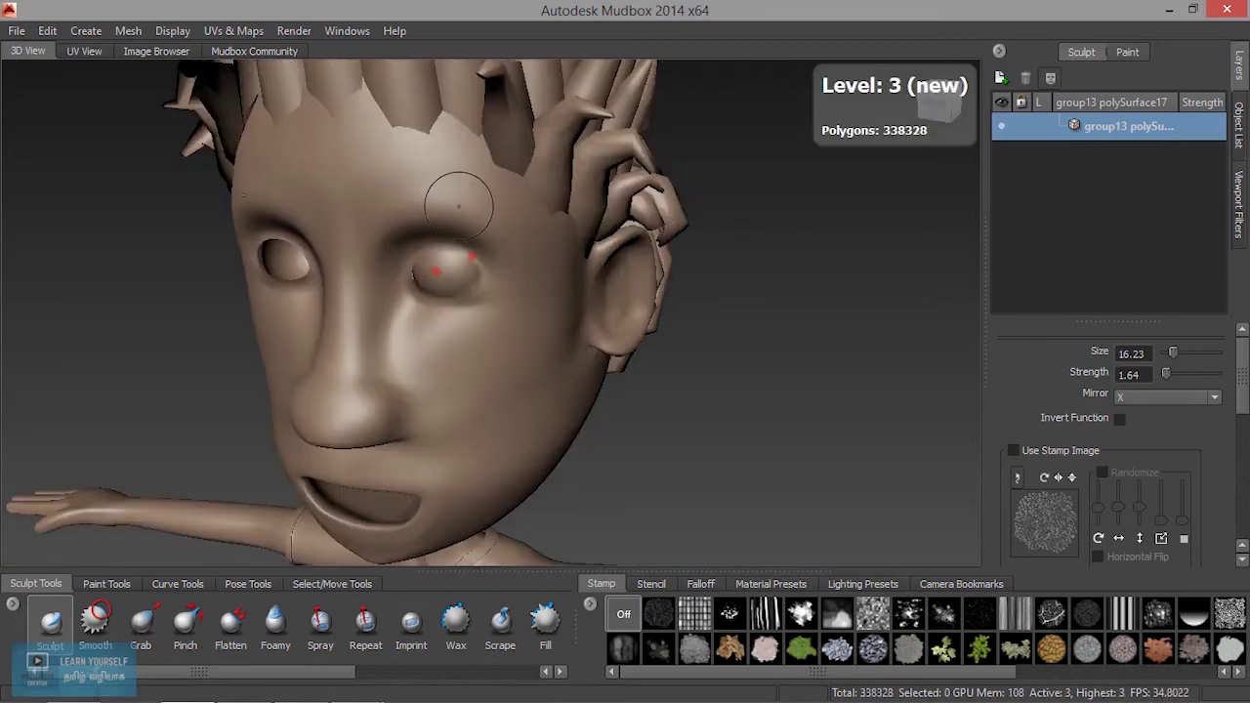
{"action": "right_click_drag", "start_coordinate": [418, 218], "coordinate": [365, 229], "text": "alt"}
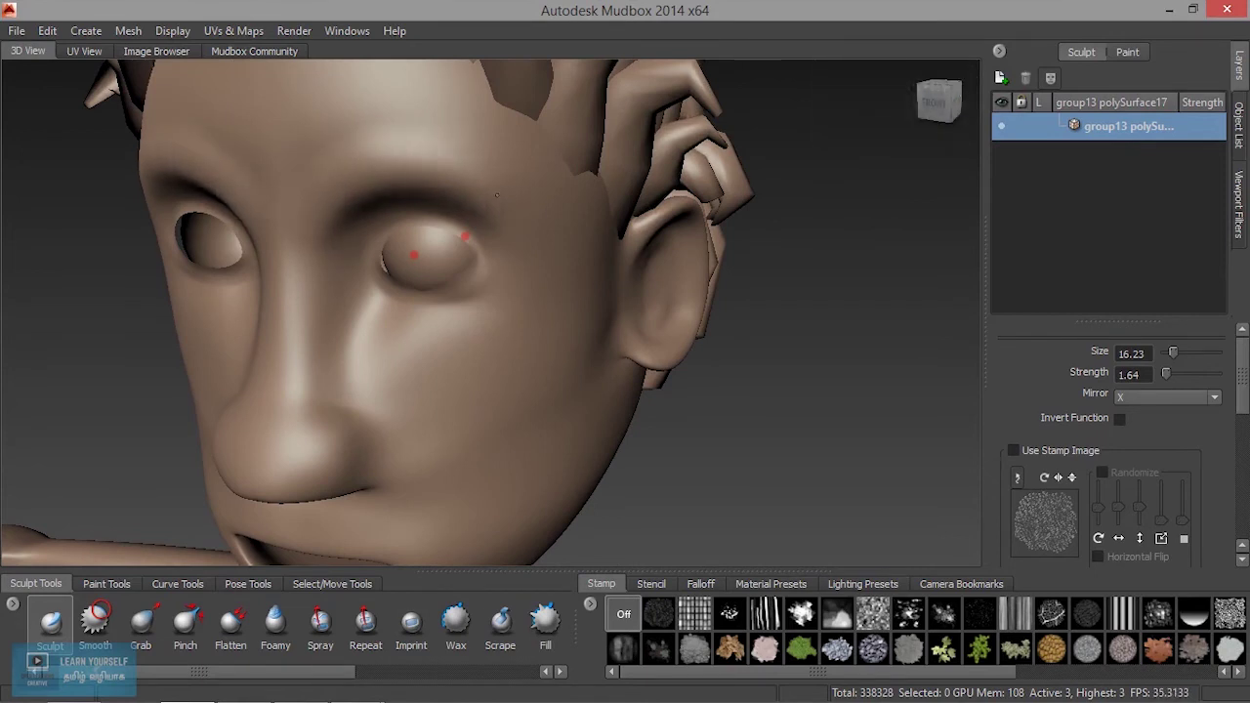
Choose the Grab tool and set its brush size to 27.03 over the character's nose.
{"action": "middle_click_drag", "start_coordinate": [332, 334], "coordinate": [349, 294], "text": "alt"}
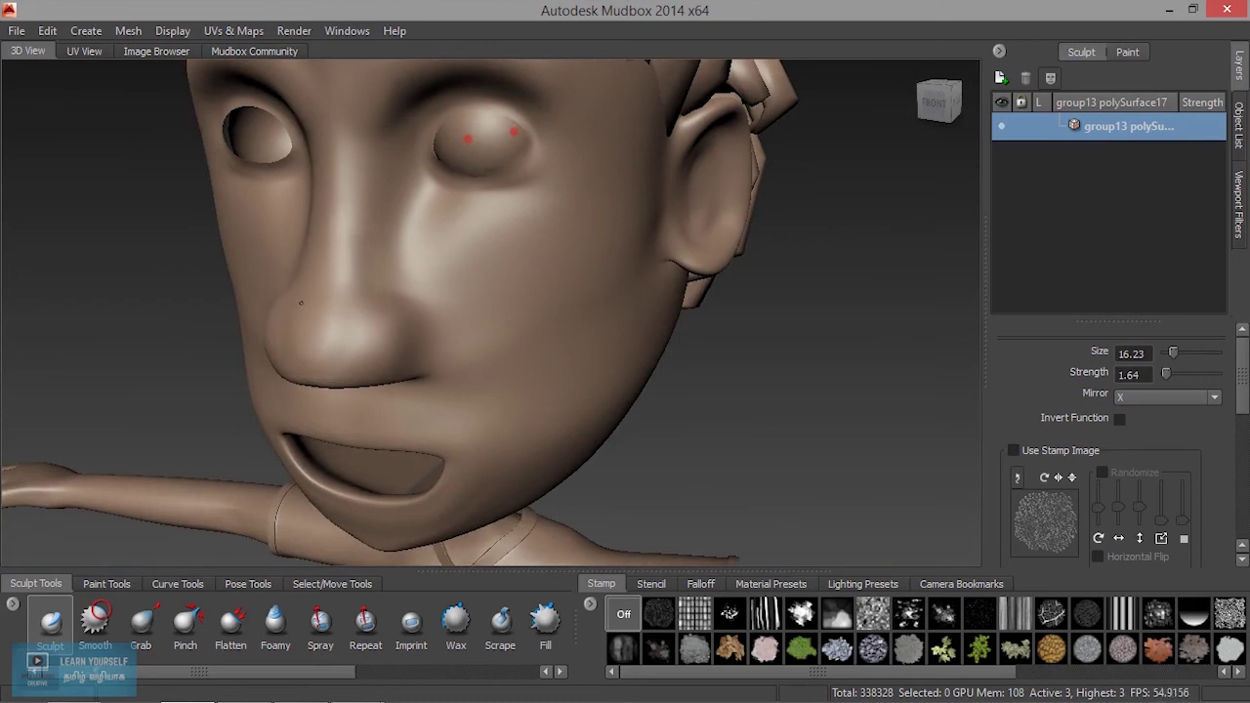
{"action": "left_click_drag", "start_coordinate": [309, 346], "coordinate": [133, 529], "text": "alt"}
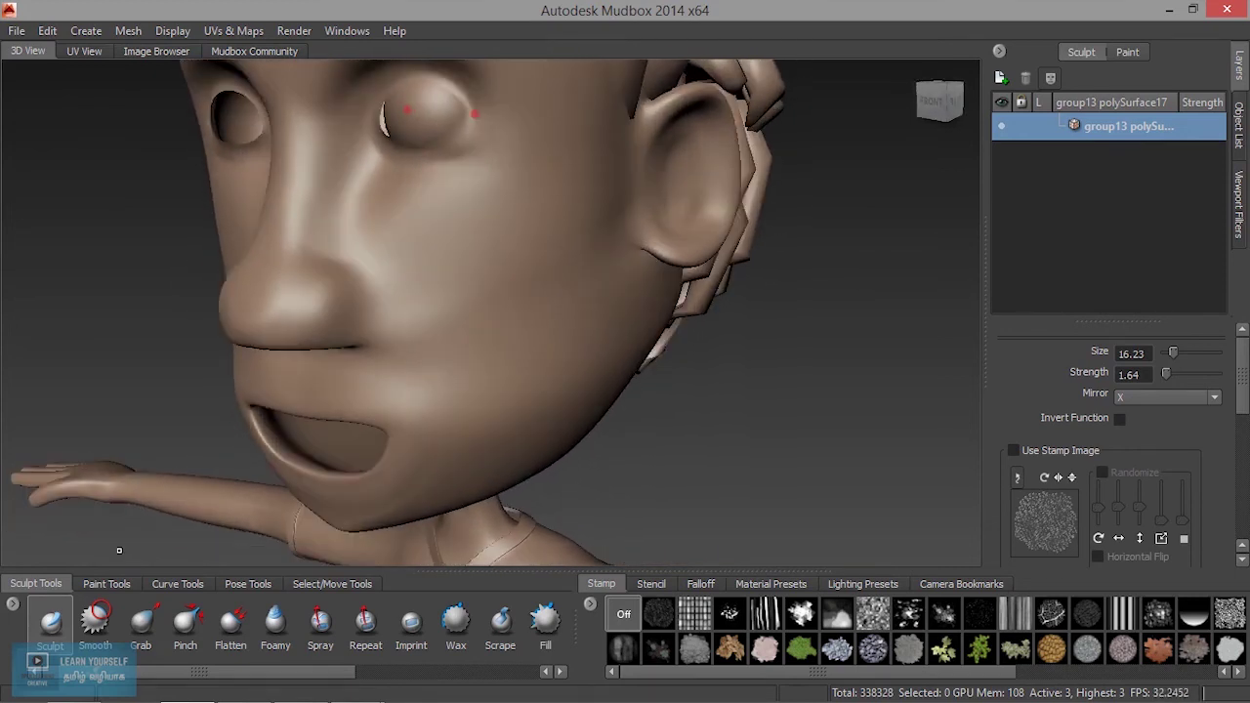
{"action": "left_click", "coordinate": [147, 634]}
{"action": "left_click_drag", "start_coordinate": [321, 433], "coordinate": [212, 343], "text": "alt"}
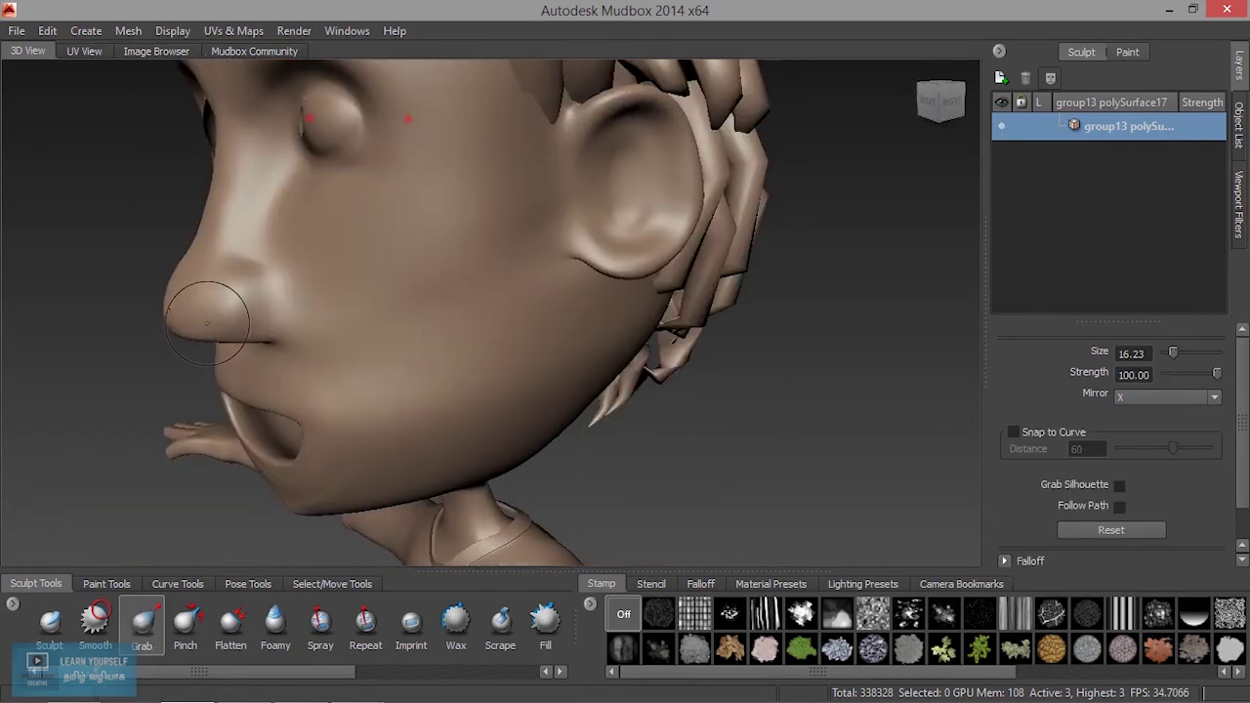
{"action": "key", "text": "b"}
{"action": "mouse_move", "coordinate": [201, 298]}
{"action": "left_mouse_down"}
{"action": "mouse_move", "coordinate": [210, 322]}
{"action": "mouse_move", "coordinate": [179, 311]}
{"action": "left_mouse_up"}
Check the head's side profile and switch to the Smooth brush over the forehead between the eyebrows.
{"action": "mouse_move", "coordinate": [265, 357]}
{"action": "left_mouse_down", "text": "alt"}
{"action": "mouse_move", "coordinate": [478, 379]}
{"action": "mouse_move", "coordinate": [195, 357]}
{"action": "left_mouse_up", "text": "alt"}
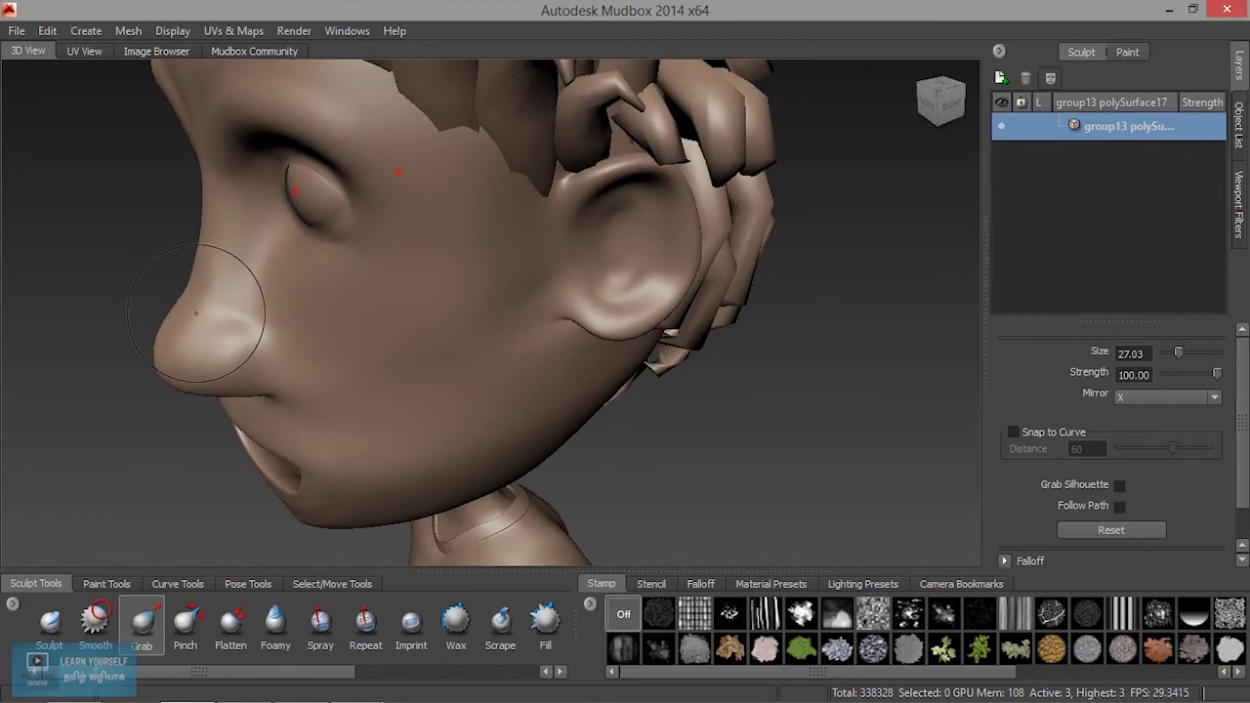
{"action": "left_click_drag", "start_coordinate": [221, 394], "coordinate": [254, 345], "text": "alt"}
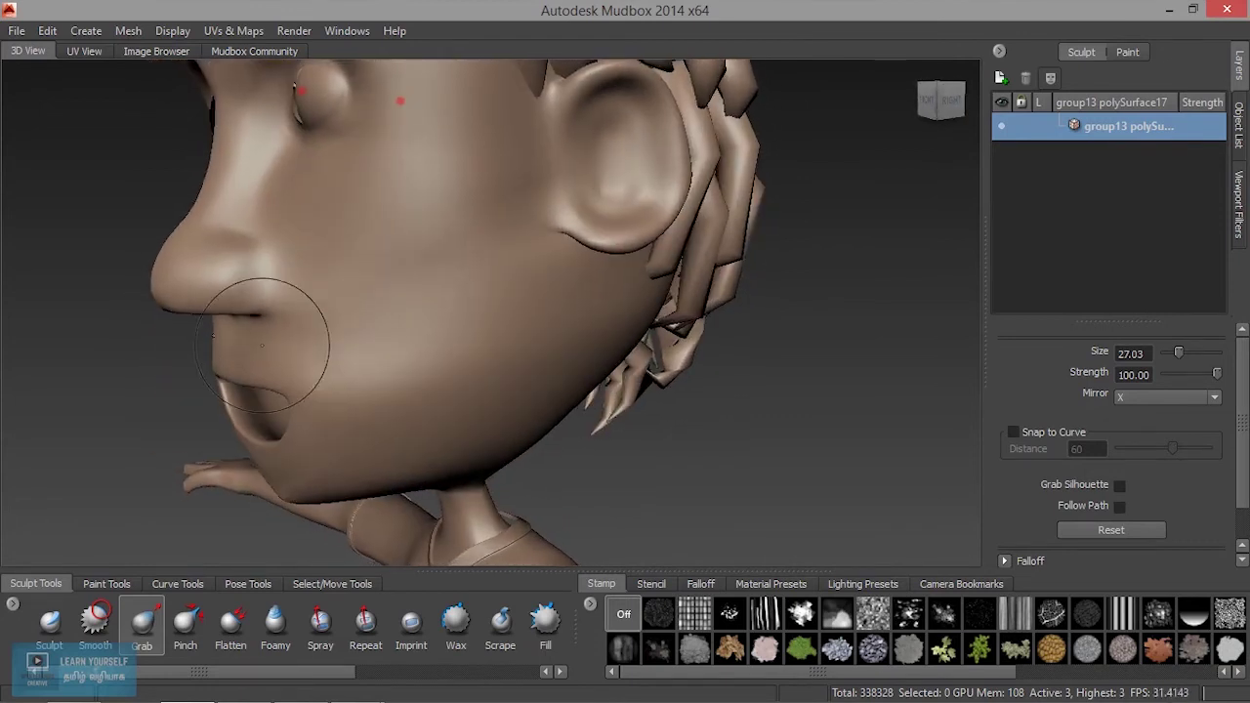
{"action": "middle_click_drag", "start_coordinate": [254, 346], "coordinate": [226, 425], "text": "alt"}
{"action": "left_click_drag", "start_coordinate": [226, 425], "coordinate": [252, 413], "text": "alt"}
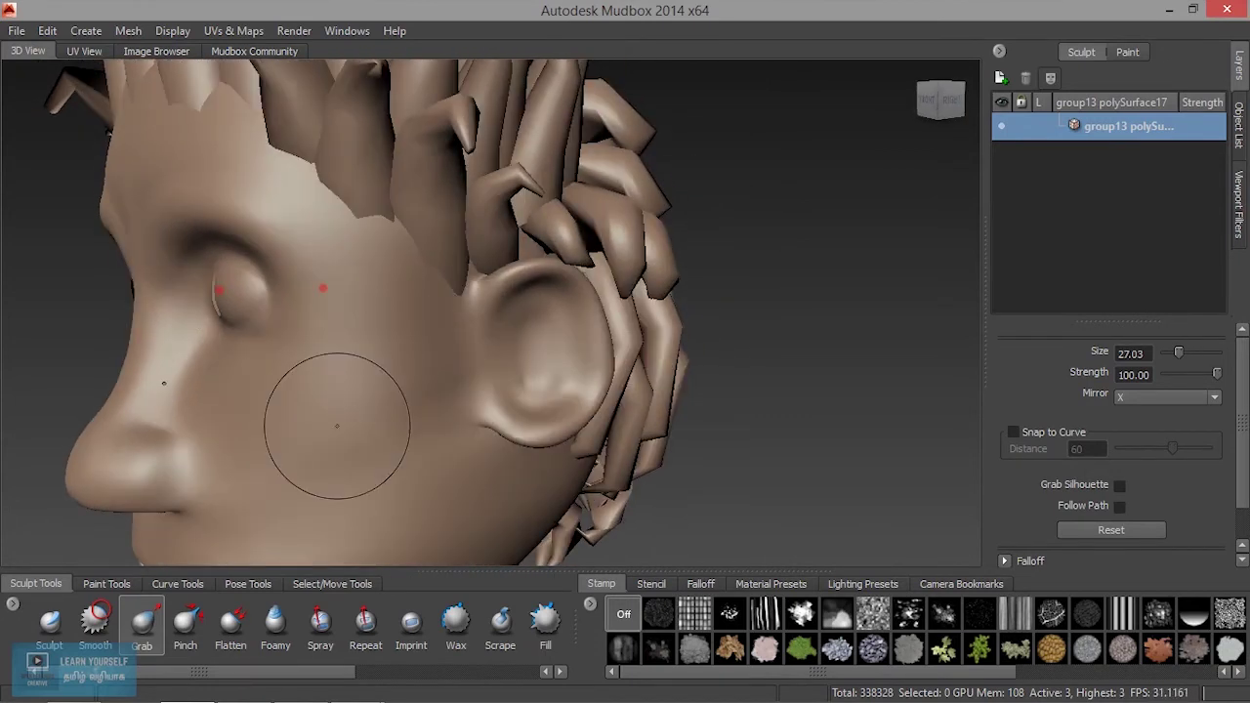
{"action": "middle_click_drag", "start_coordinate": [328, 434], "coordinate": [389, 339], "text": "alt"}
{"action": "left_click_drag", "start_coordinate": [388, 340], "coordinate": [176, 288], "text": "alt"}
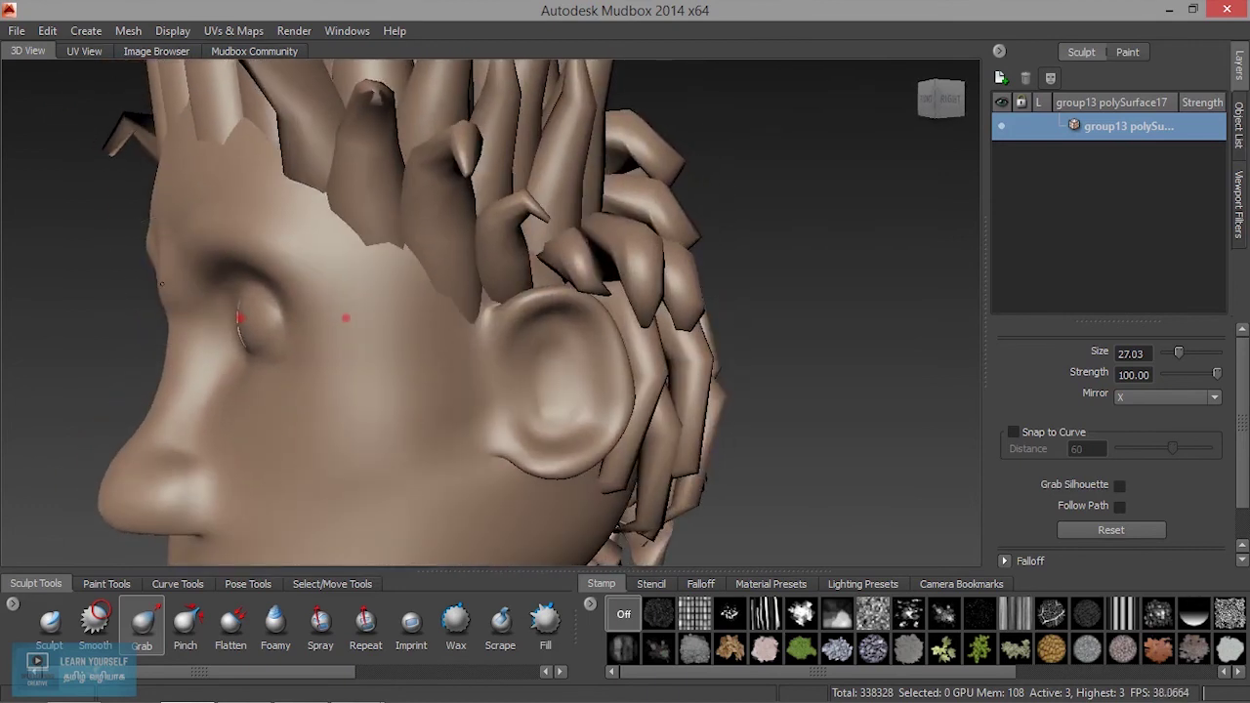
{"action": "left_click_drag", "start_coordinate": [199, 351], "coordinate": [368, 413], "text": "alt"}
{"action": "right_click_drag", "start_coordinate": [497, 405], "coordinate": [505, 415], "text": "alt"}
{"action": "middle_click_drag", "start_coordinate": [506, 415], "coordinate": [449, 442], "text": "alt"}
{"action": "key", "text": "shift"}
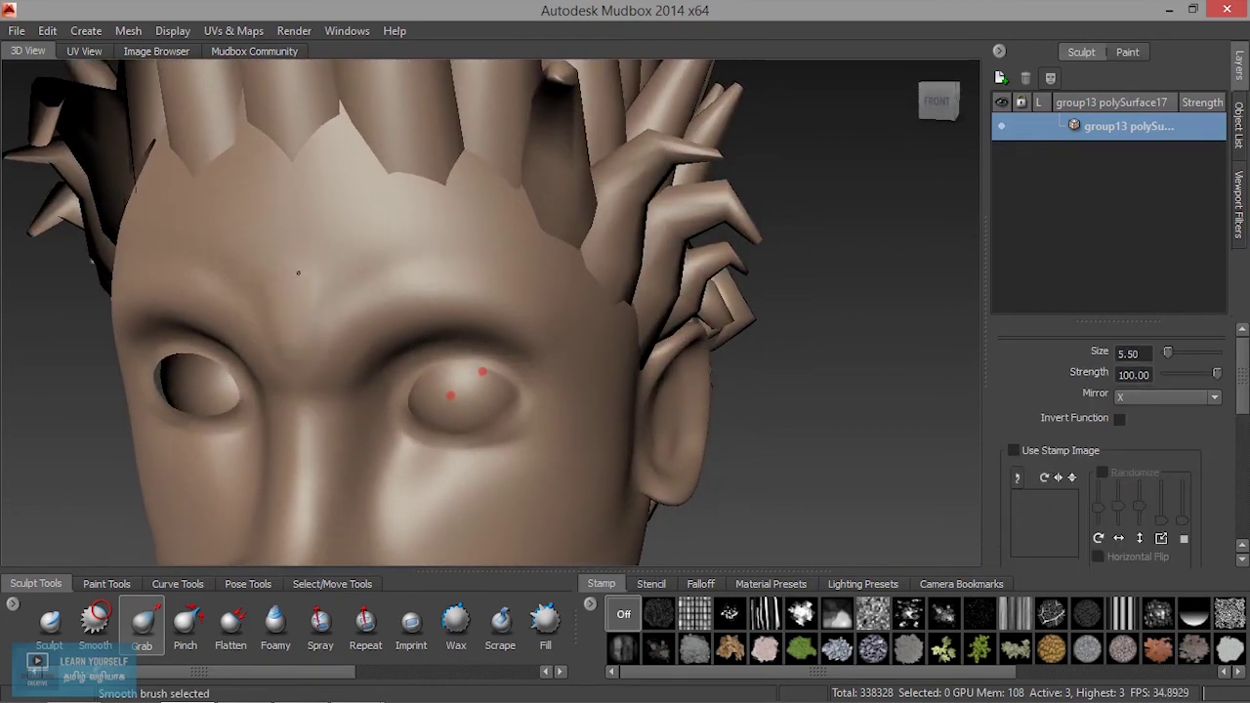